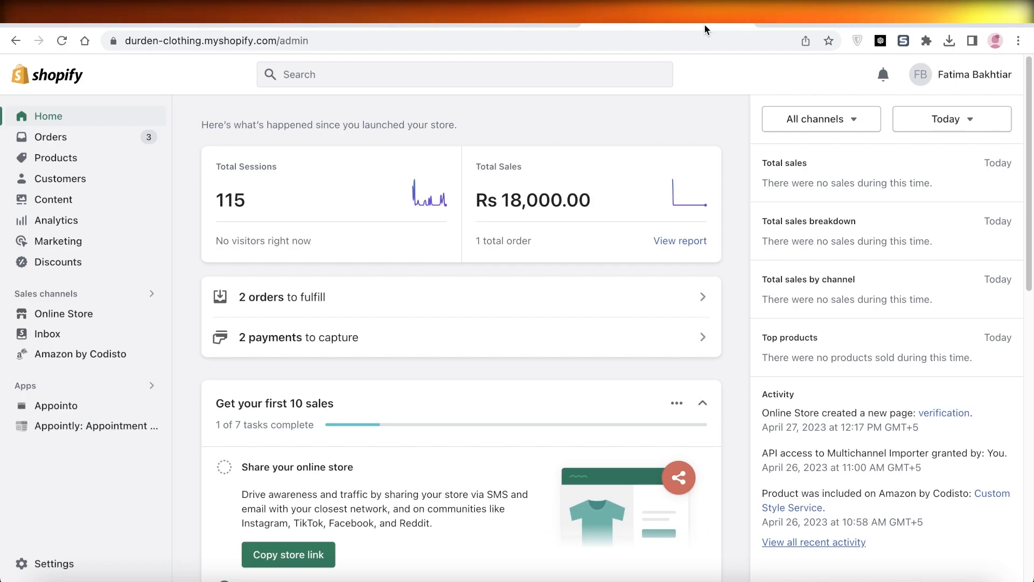
# Open the store's Domains settings and look over the options for connecting or buying a domain
pyautogui.click(516, 14)
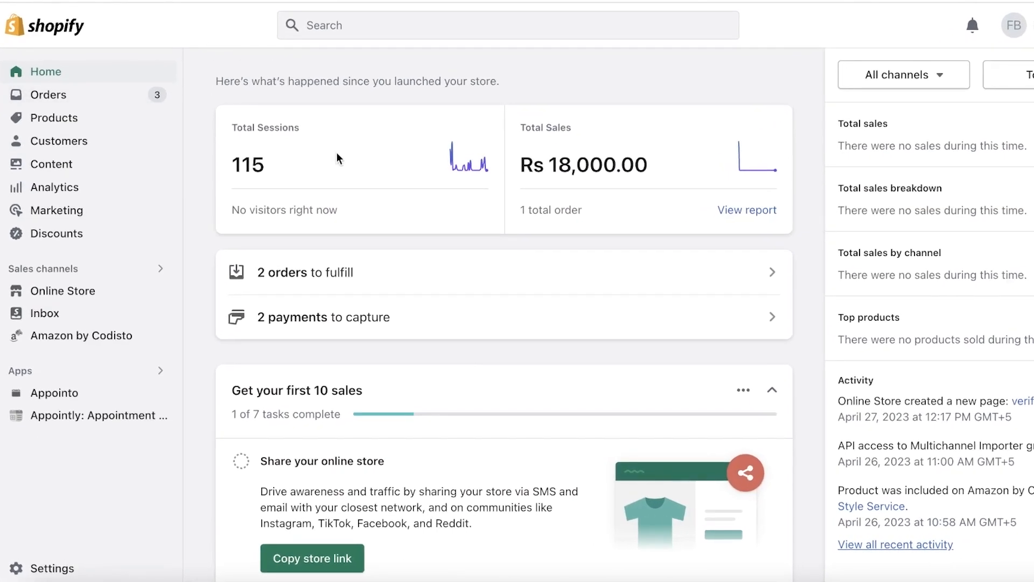
pyautogui.scroll(-5, 326, 237)
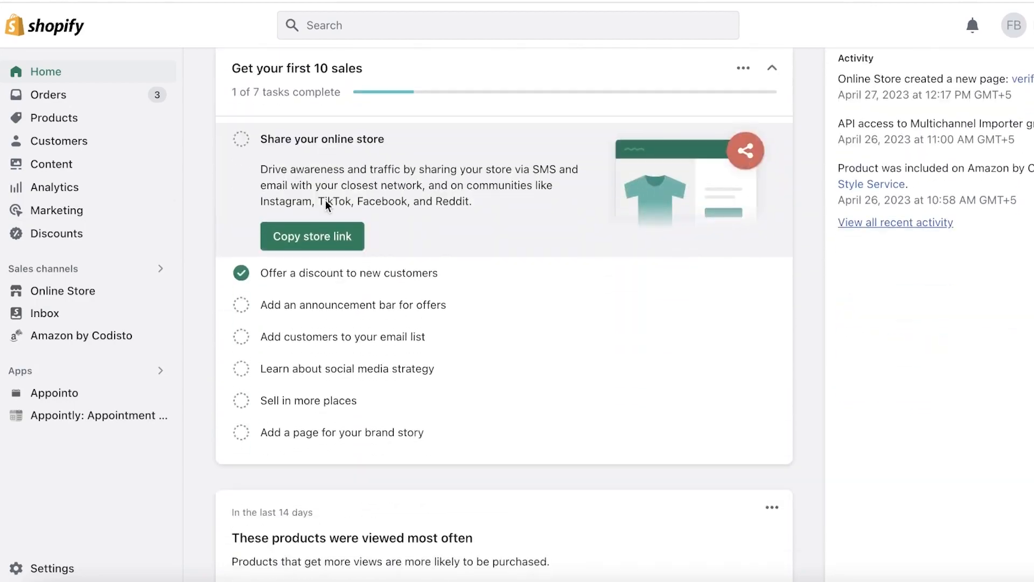
pyautogui.scroll(5, 326, 203)
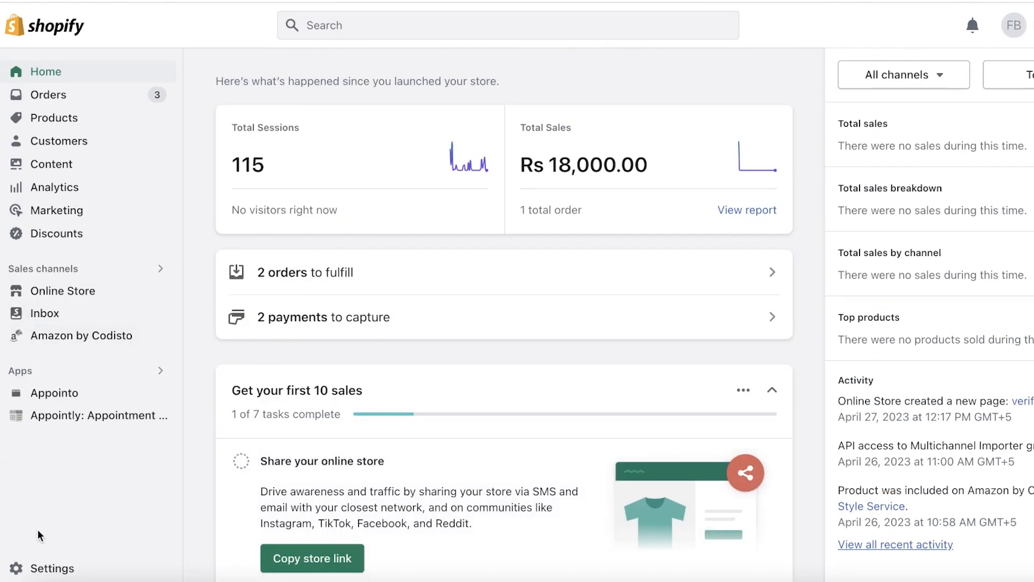
pyautogui.click(32, 568)
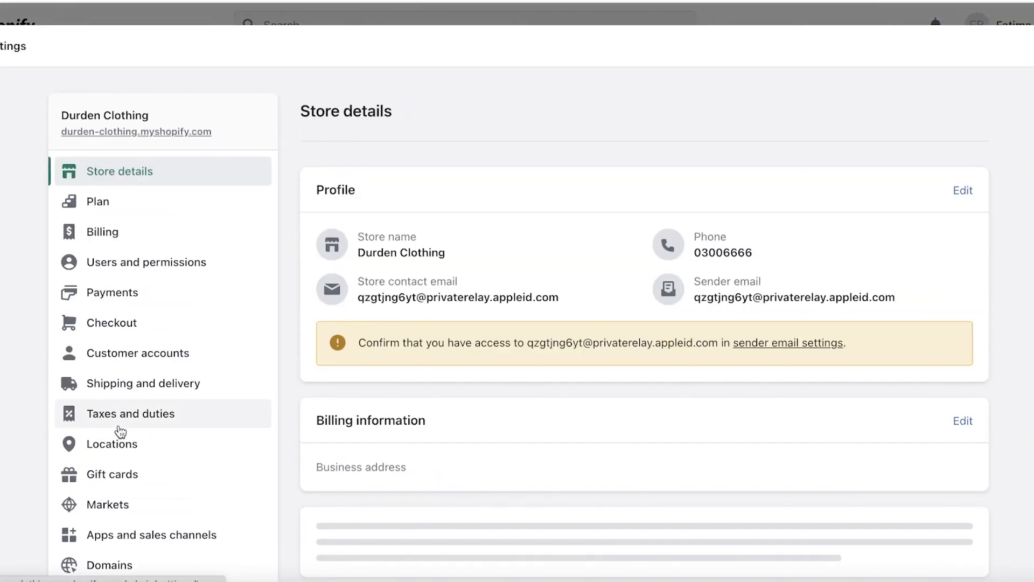
pyautogui.scroll(-6, 116, 426)
pyautogui.scroll(4, 127, 382)
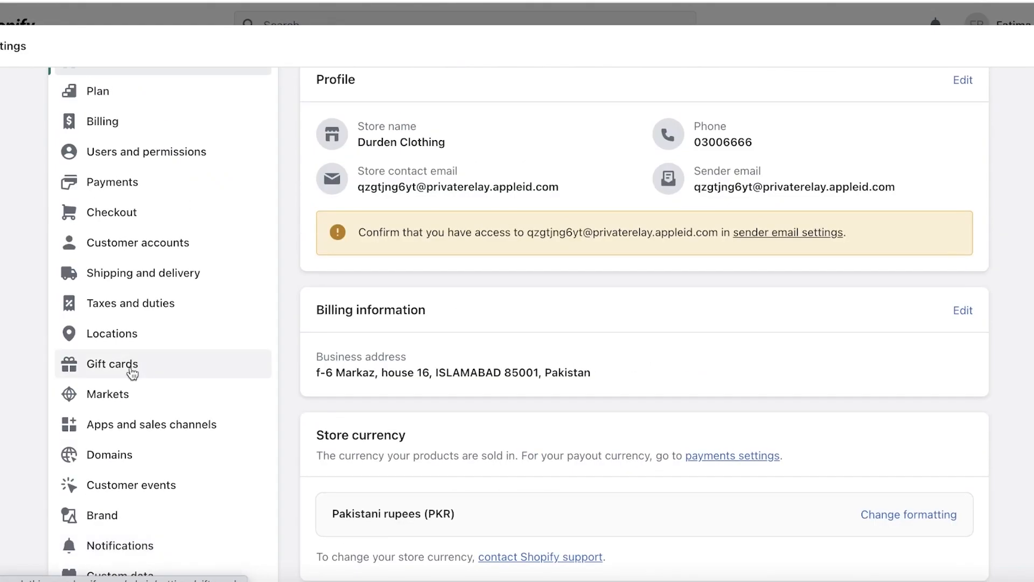
pyautogui.scroll(-1, 129, 501)
pyautogui.click(110, 447)
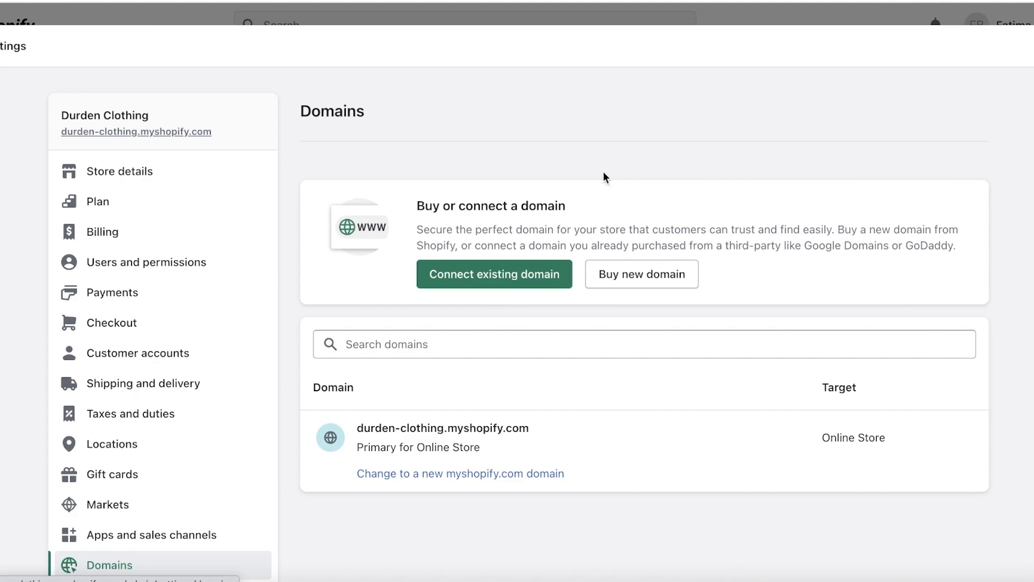
pyautogui.scroll(-3, 673, 533)
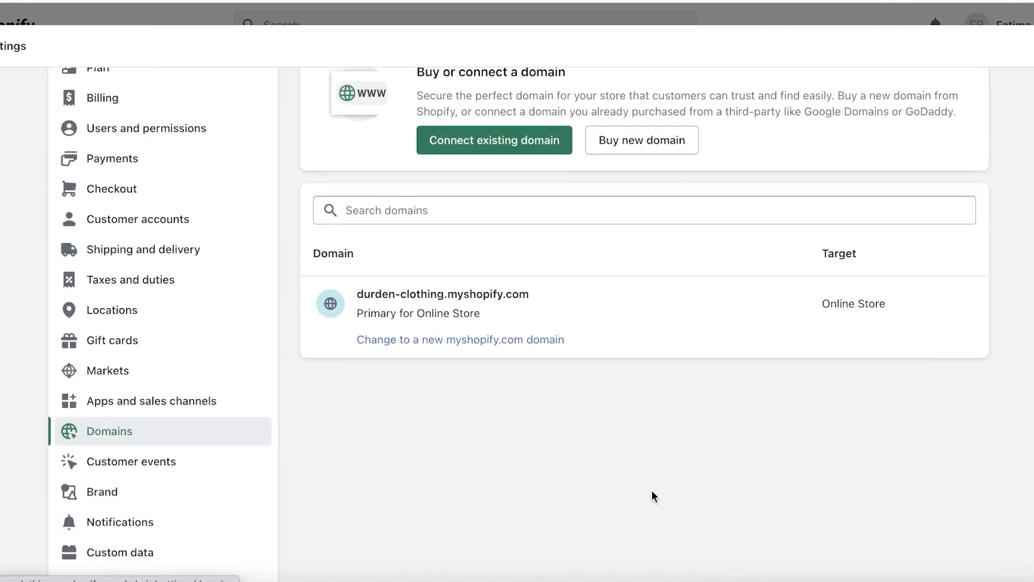
pyautogui.scroll(1, 517, 354)
pyautogui.scroll(2, 750, 119)
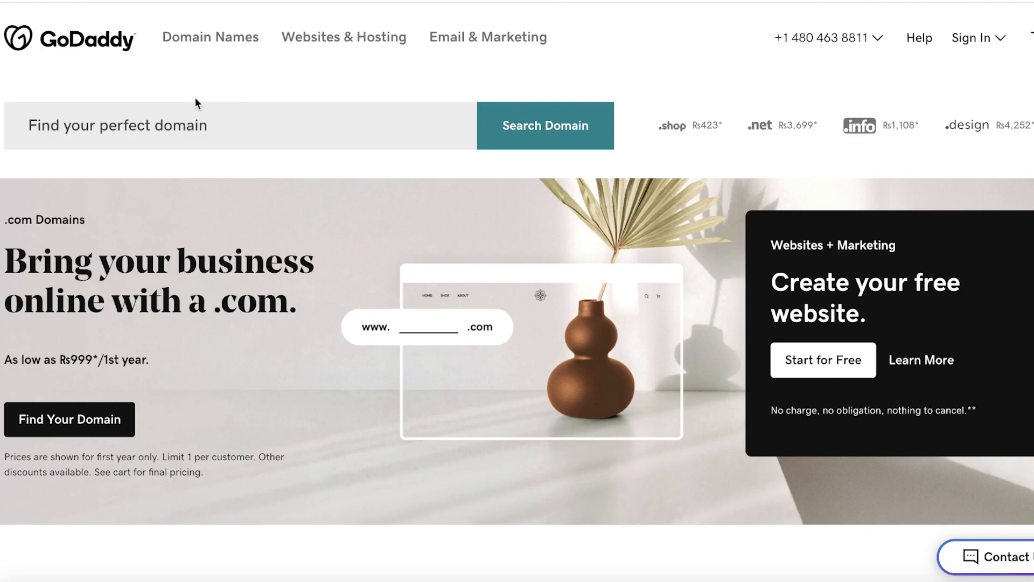
# On the GoDaddy website, search for available domains with the name "durden"
pyautogui.click(192, 119)
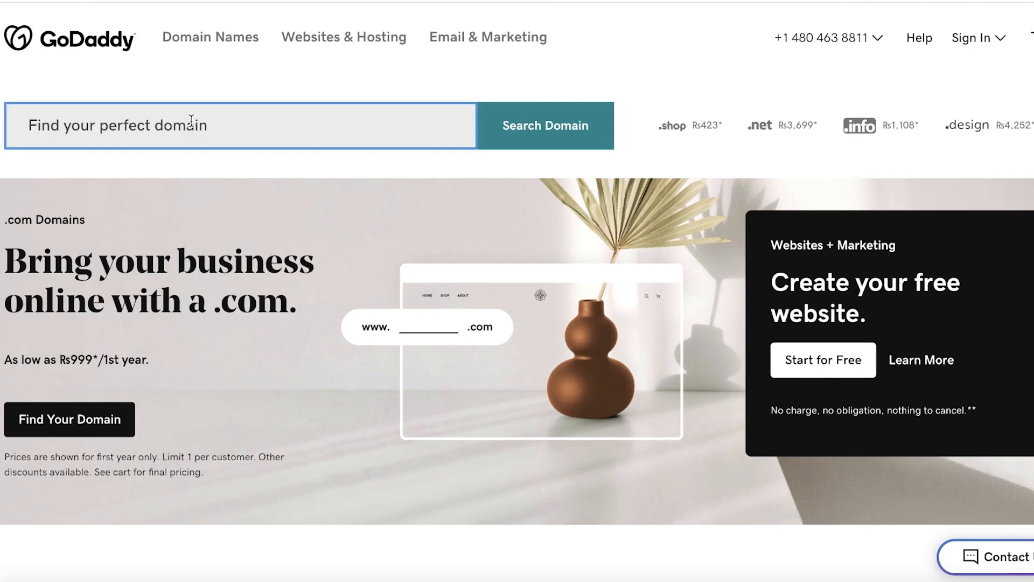
pyautogui.write('durden')
pyautogui.press('Return')
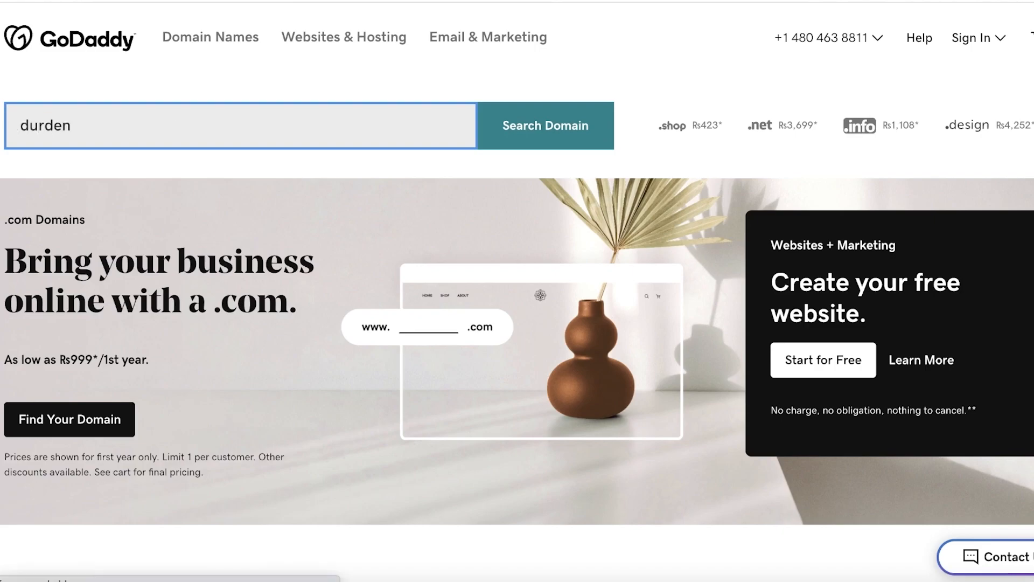
# Add the durden.store domain to the cart from the suggested domains and continue with the purchase
pyautogui.scroll(-3, 194, 135)
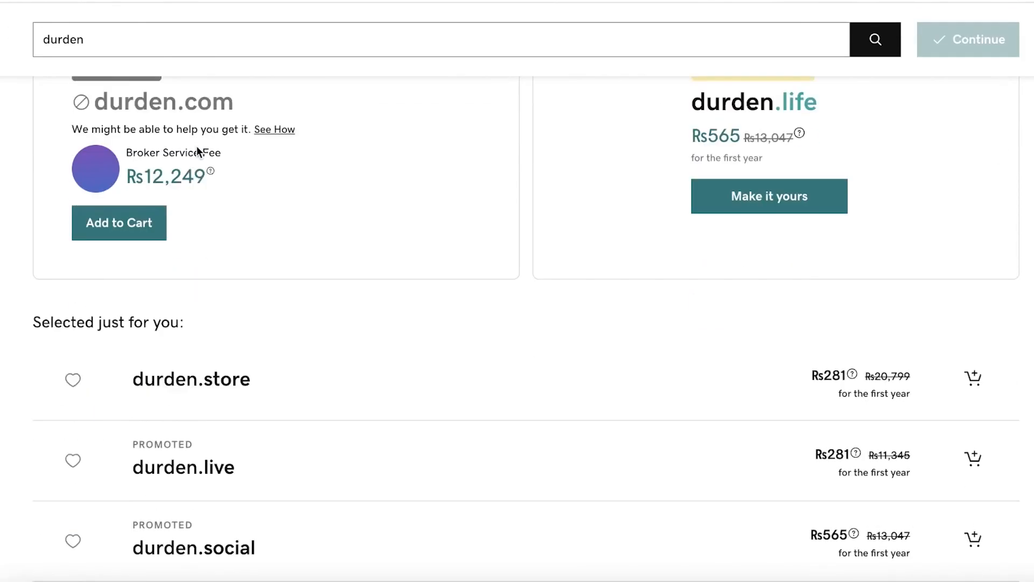
pyautogui.scroll(-8, 991, 145)
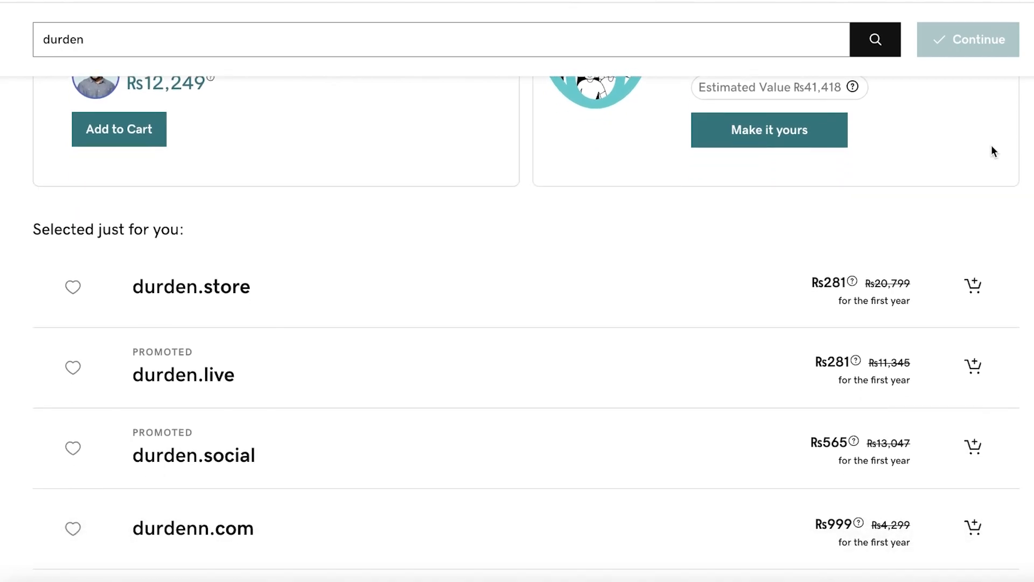
pyautogui.scroll(8, 484, 211)
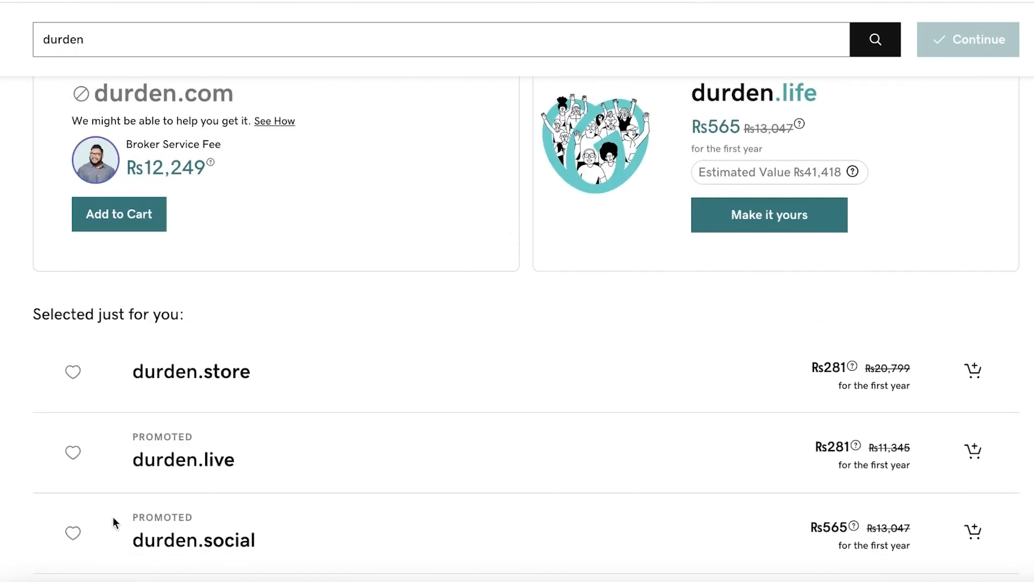
pyautogui.scroll(1, 684, 399)
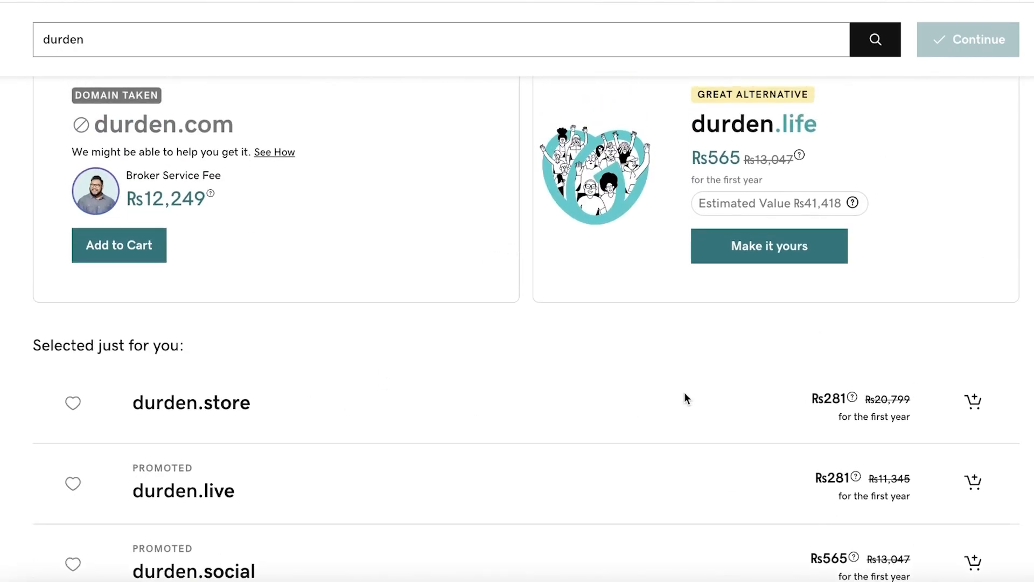
pyautogui.click(973, 401)
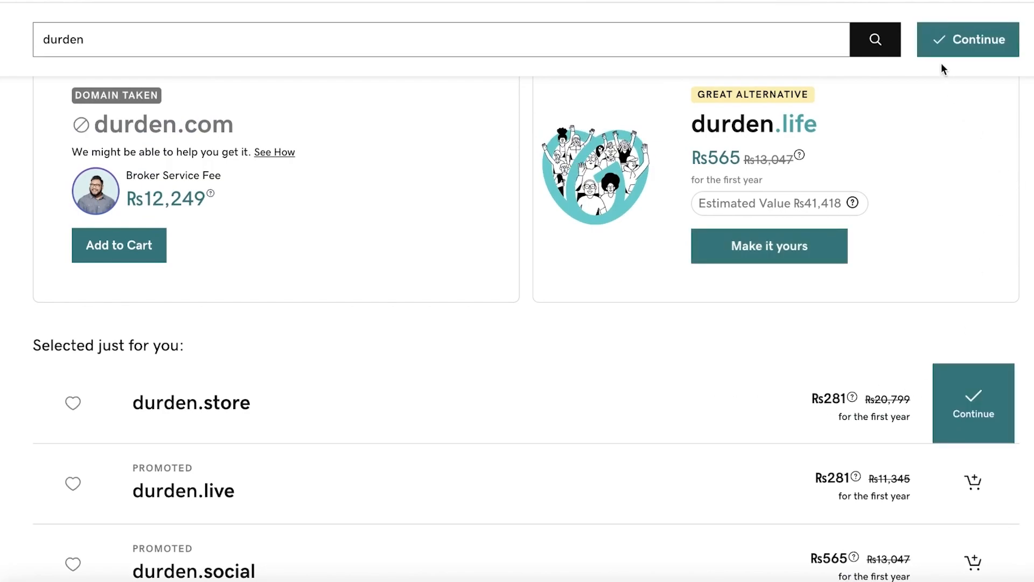
pyautogui.click(946, 54)
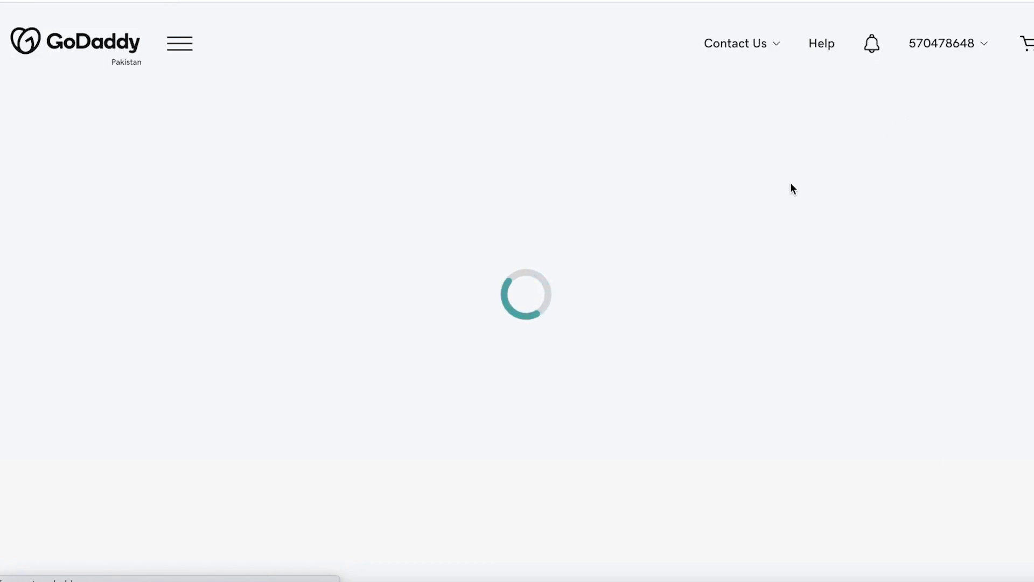
# Choose Free Privacy Protection, decline the free website offer and continue to the cart
pyautogui.scroll(-3, 790, 182)
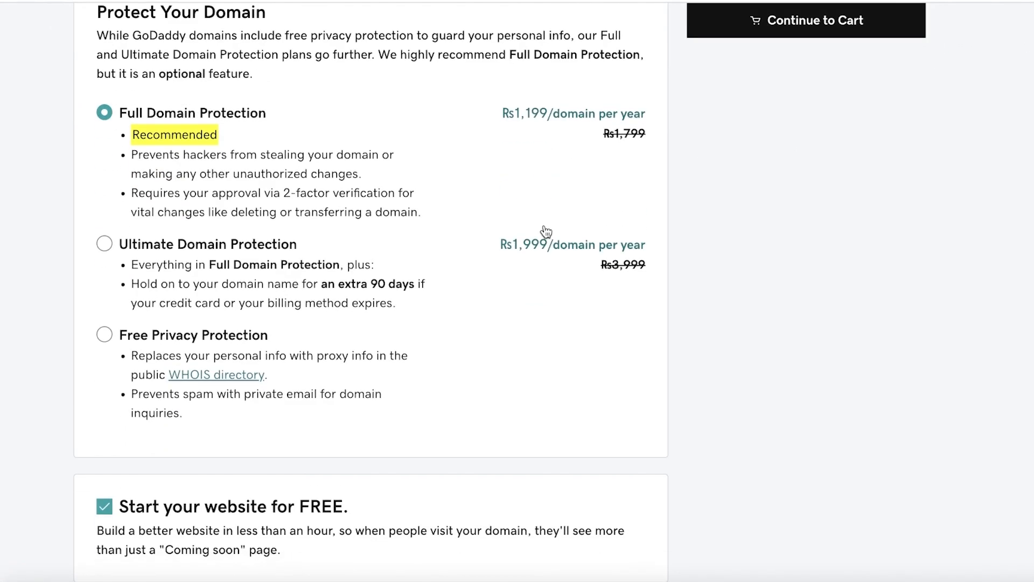
pyautogui.click(104, 335)
pyautogui.scroll(3, 311, 284)
pyautogui.scroll(-9, 311, 284)
pyautogui.scroll(3, 309, 283)
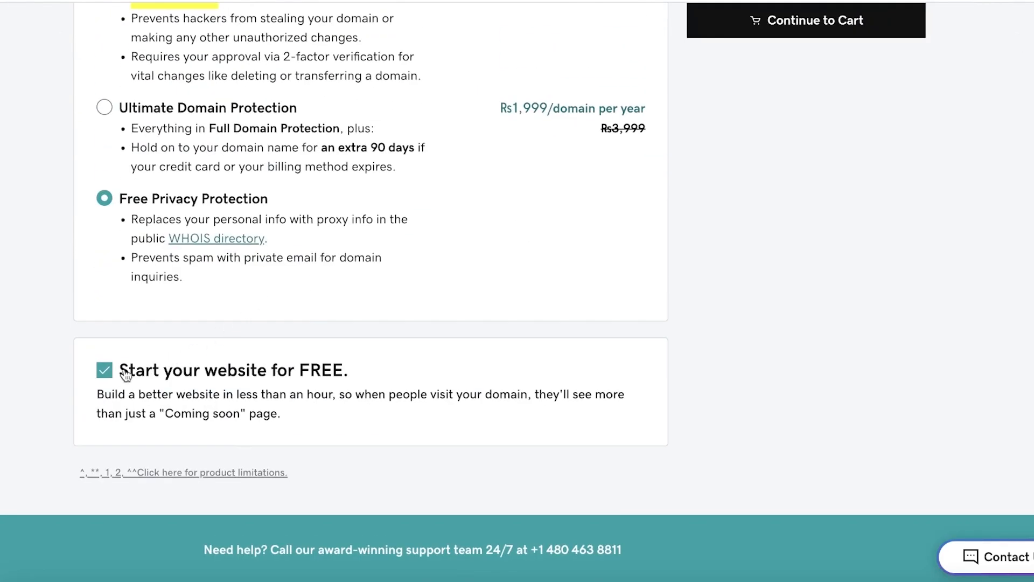
pyautogui.click(102, 370)
pyautogui.scroll(5, 701, 243)
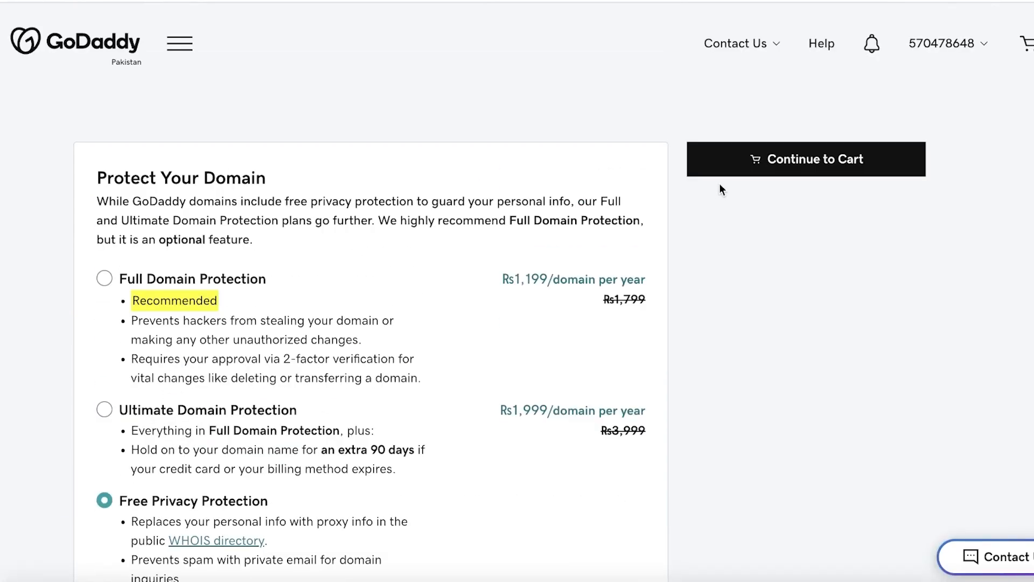
pyautogui.click(723, 174)
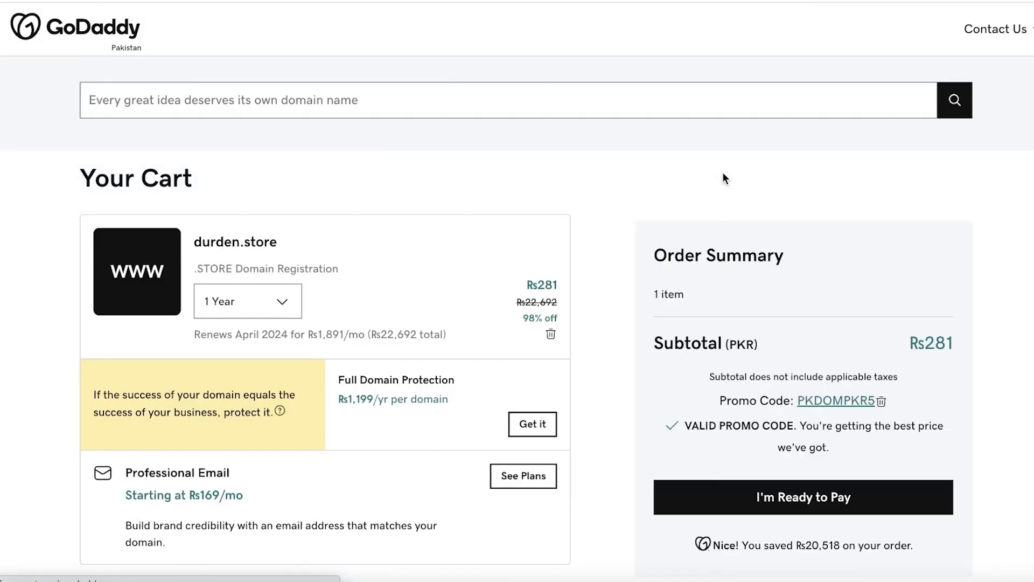
# Try a registration term of 10 years for durden.store in the cart
pyautogui.scroll(-3, 700, 184)
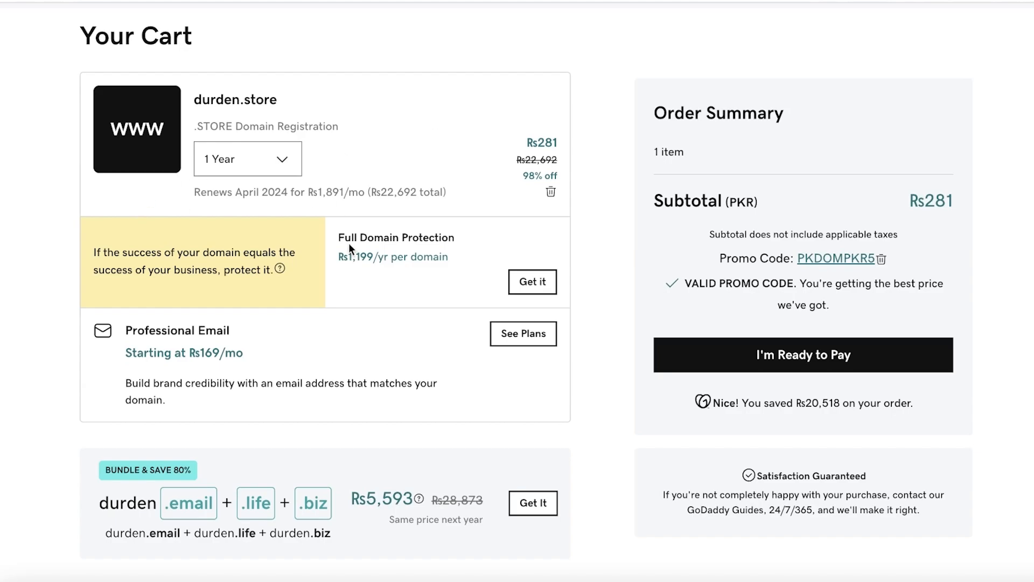
pyautogui.click(281, 160)
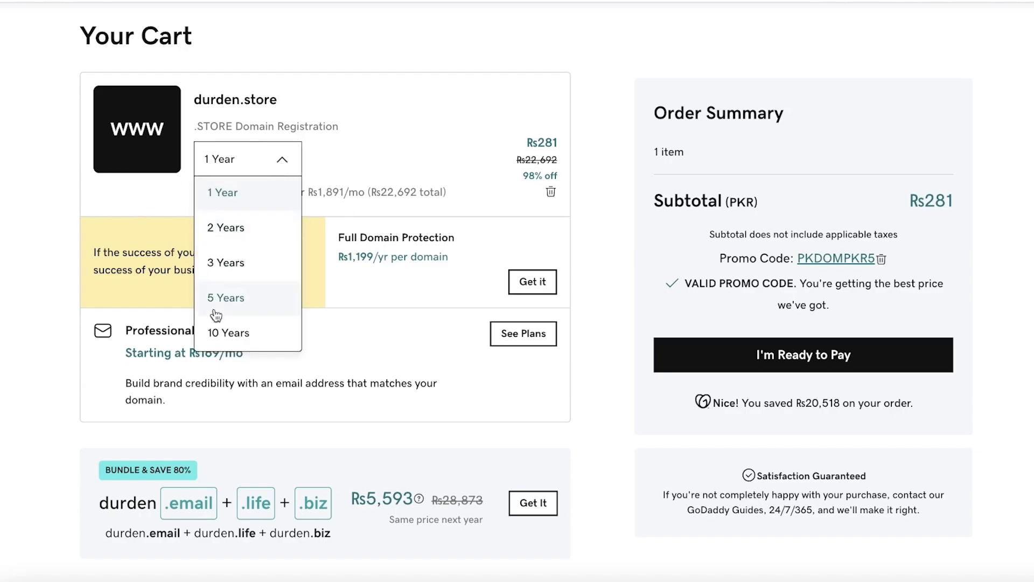
pyautogui.scroll(-2, 228, 294)
pyautogui.click(240, 237)
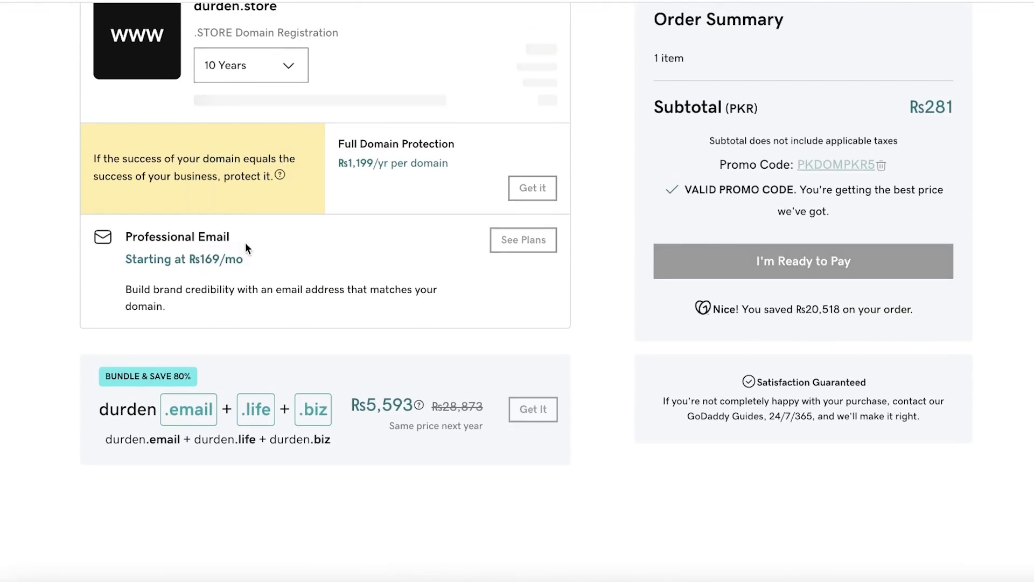
# Set the registration term of durden.store back to 1 year
pyautogui.scroll(4, 245, 242)
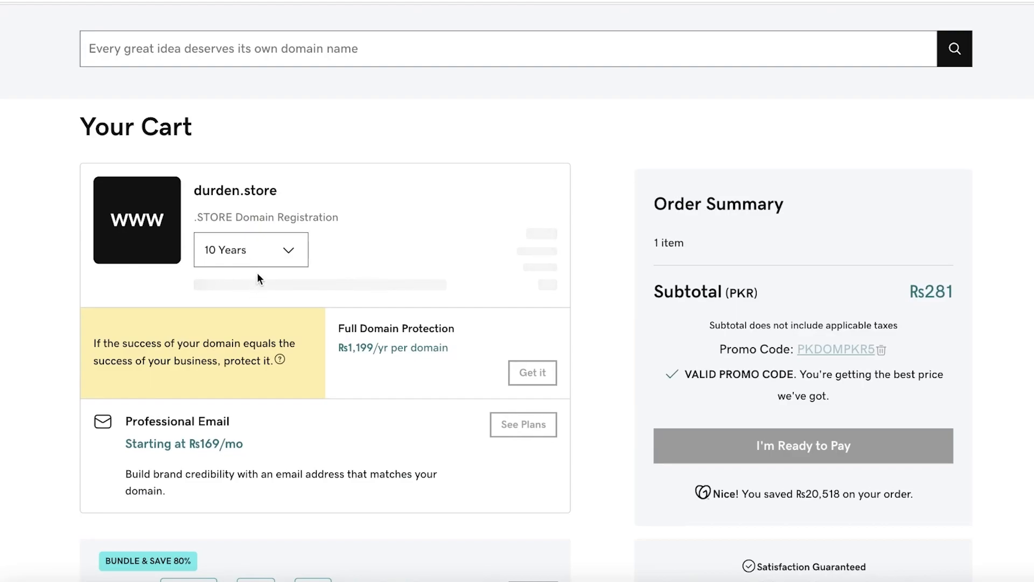
pyautogui.click(270, 262)
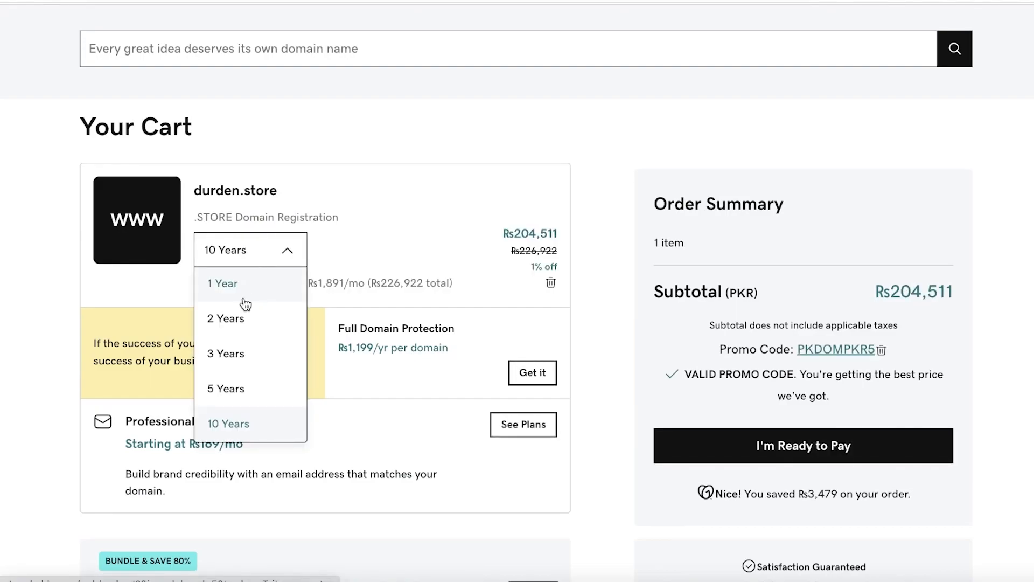
pyautogui.scroll(1, 302, 294)
pyautogui.click(269, 300)
pyautogui.click(234, 328)
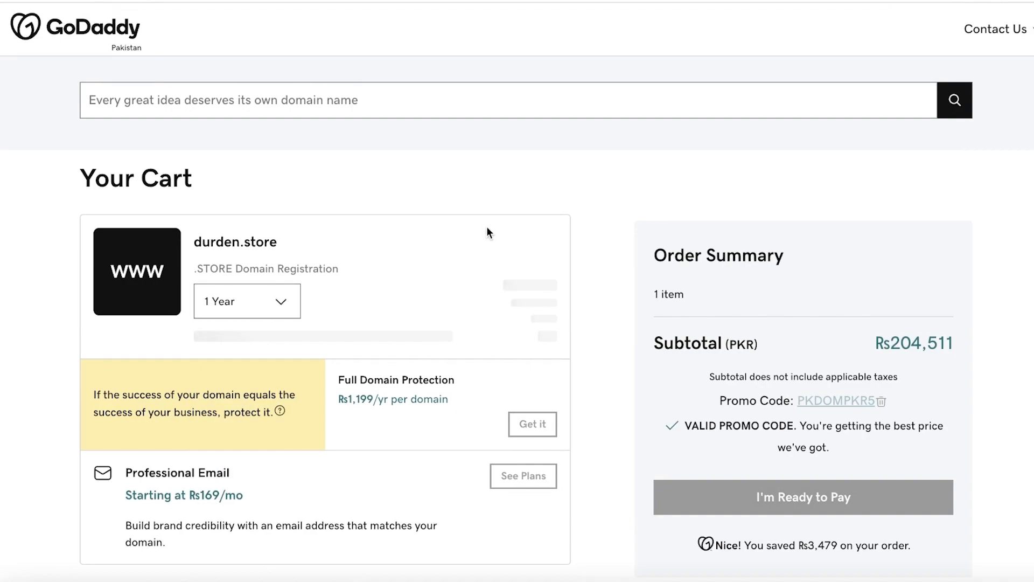
pyautogui.click(239, 319)
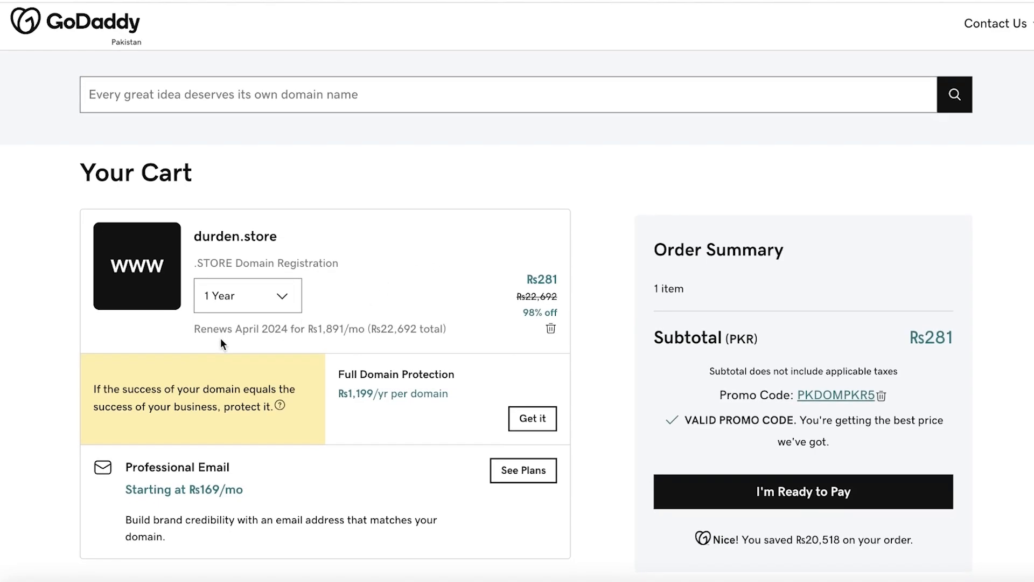
# Look over the cart's extras and order summary without adding anything, and proceed to payment
pyautogui.scroll(-1, 221, 338)
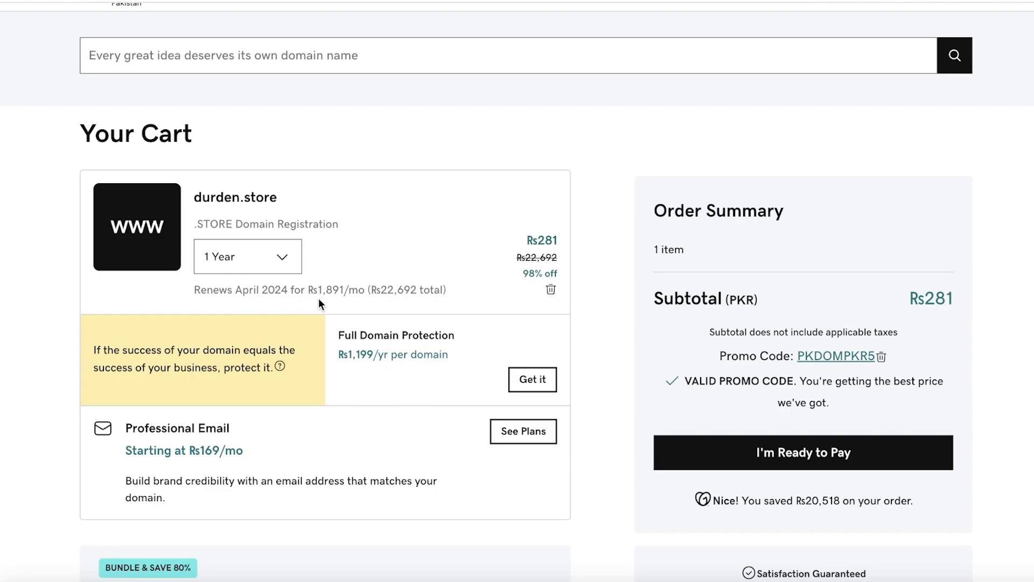
pyautogui.scroll(-1, 432, 273)
pyautogui.scroll(-2, 716, 168)
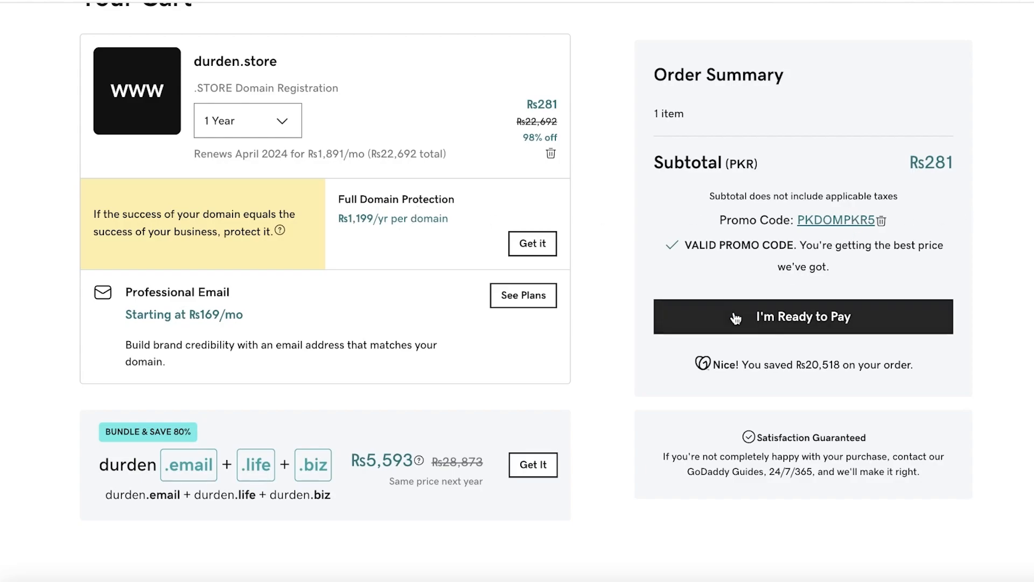
pyautogui.click(725, 323)
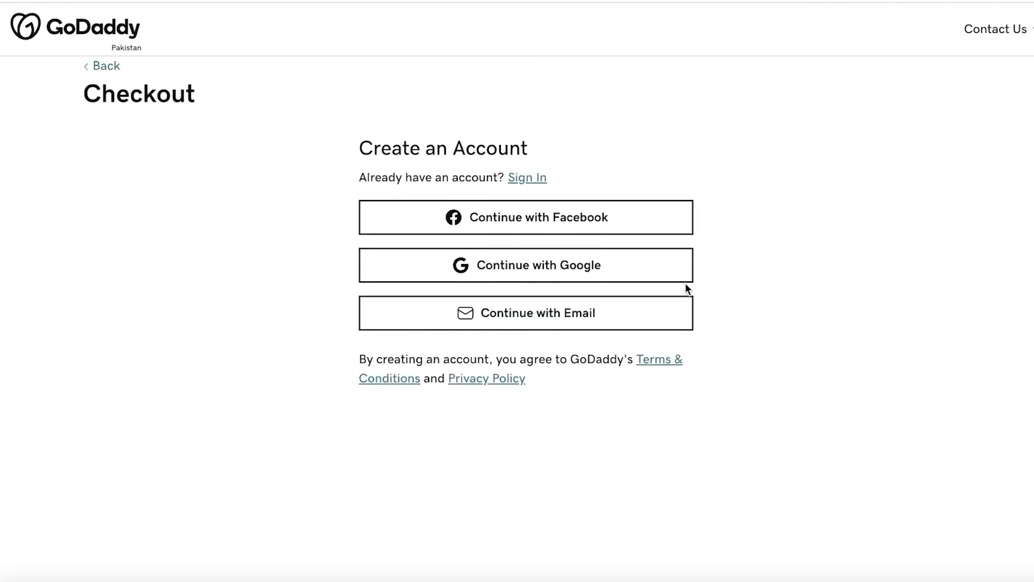
# Sign in to the checkout with the first listed Google account and link it to the existing GoDaddy account
pyautogui.click(654, 273)
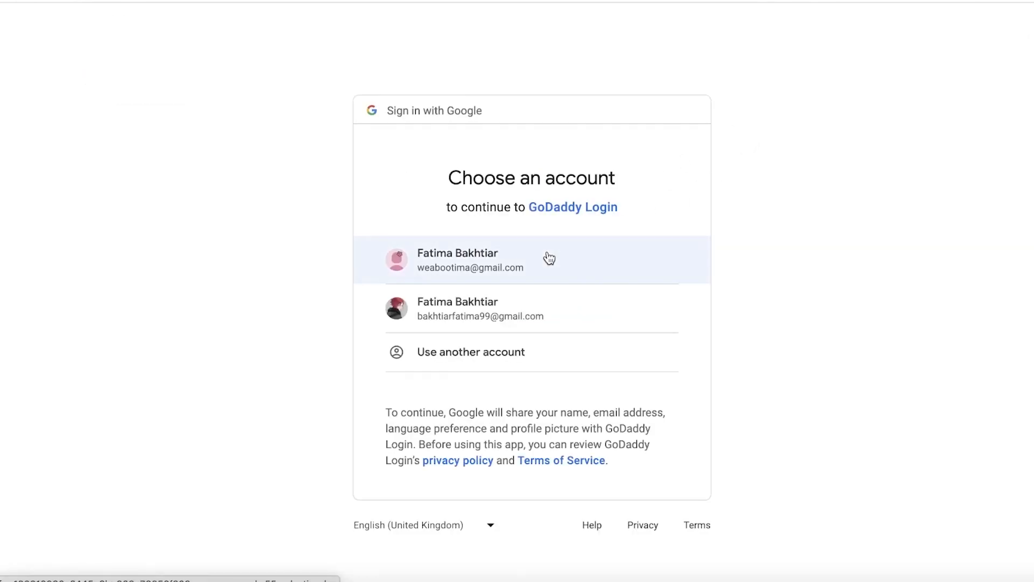
pyautogui.click(549, 257)
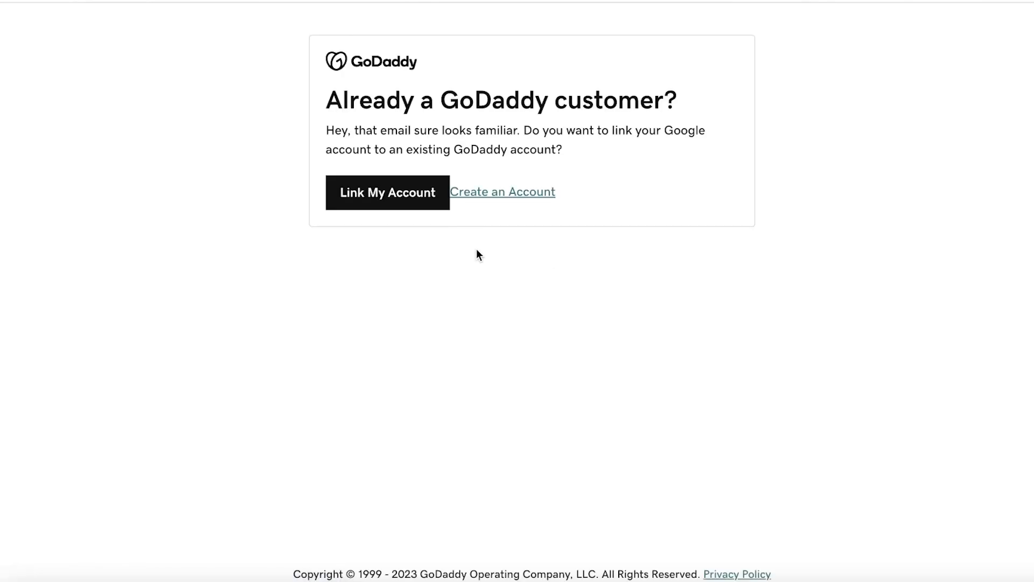
pyautogui.click(406, 207)
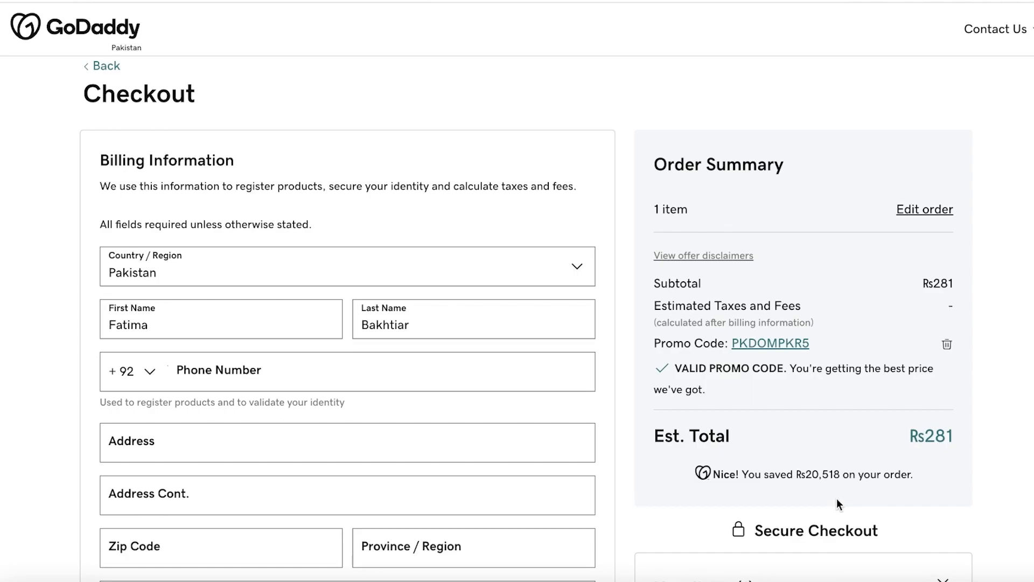
pyautogui.scroll(-5, 754, 377)
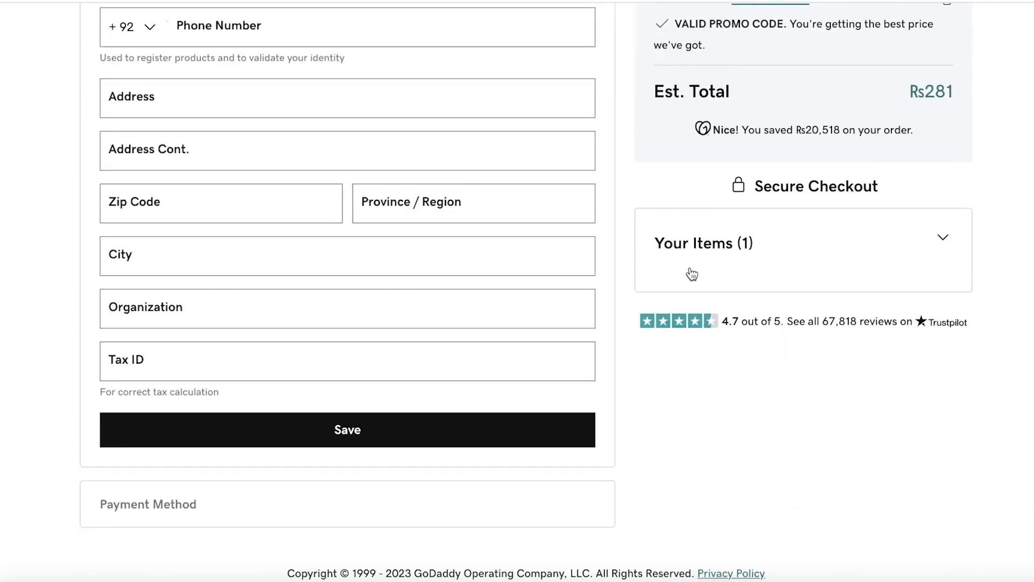
pyautogui.scroll(2, 691, 274)
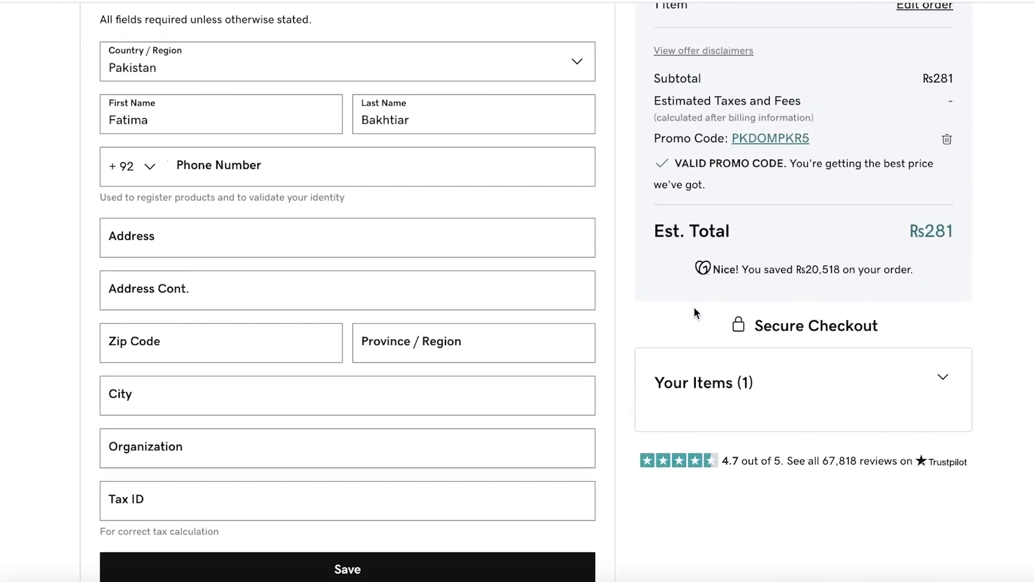
# Continue past the order confirmation and choose to set up durden.store at another time
pyautogui.scroll(3, 695, 311)
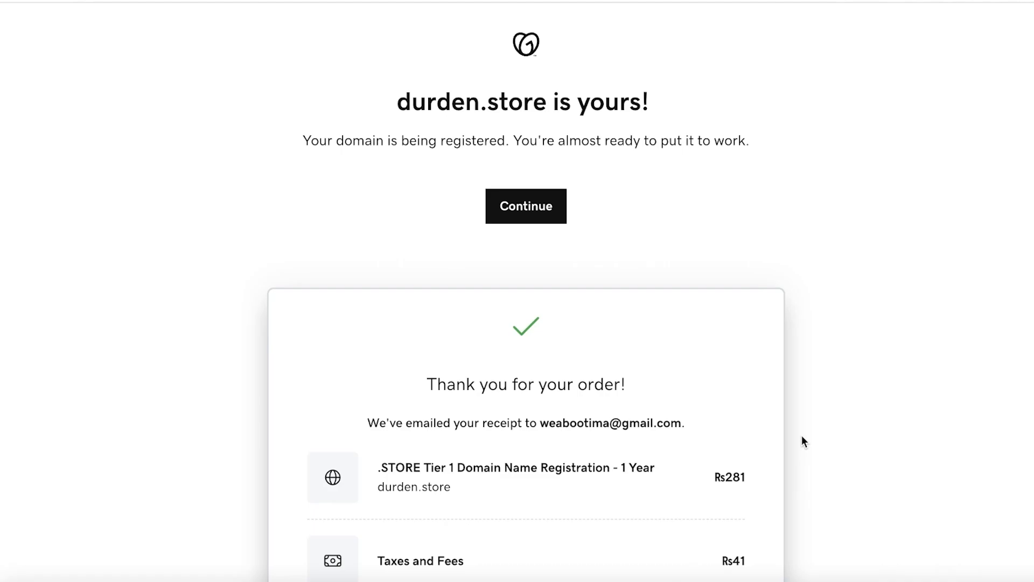
pyautogui.click(505, 207)
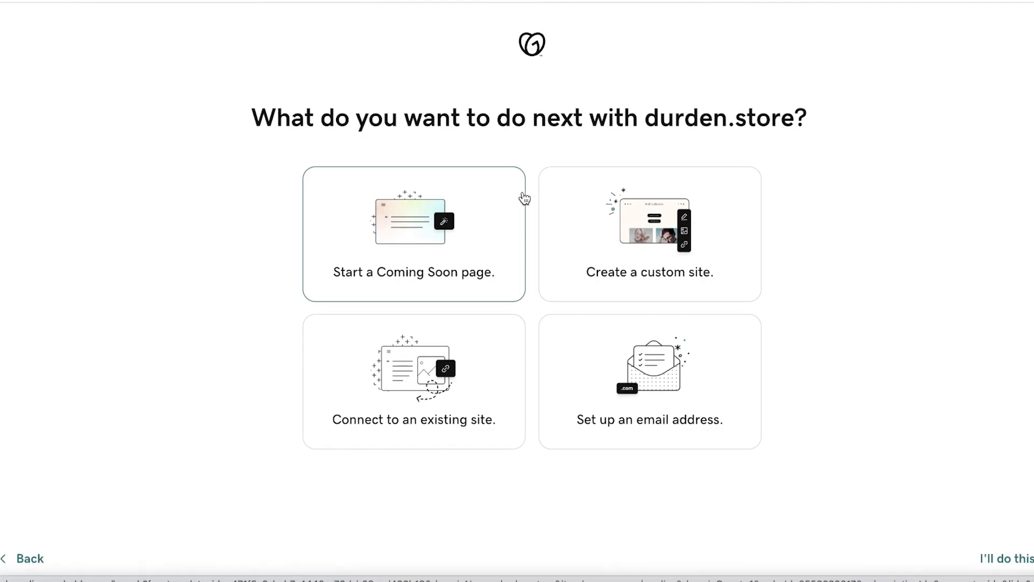
pyautogui.click(1009, 559)
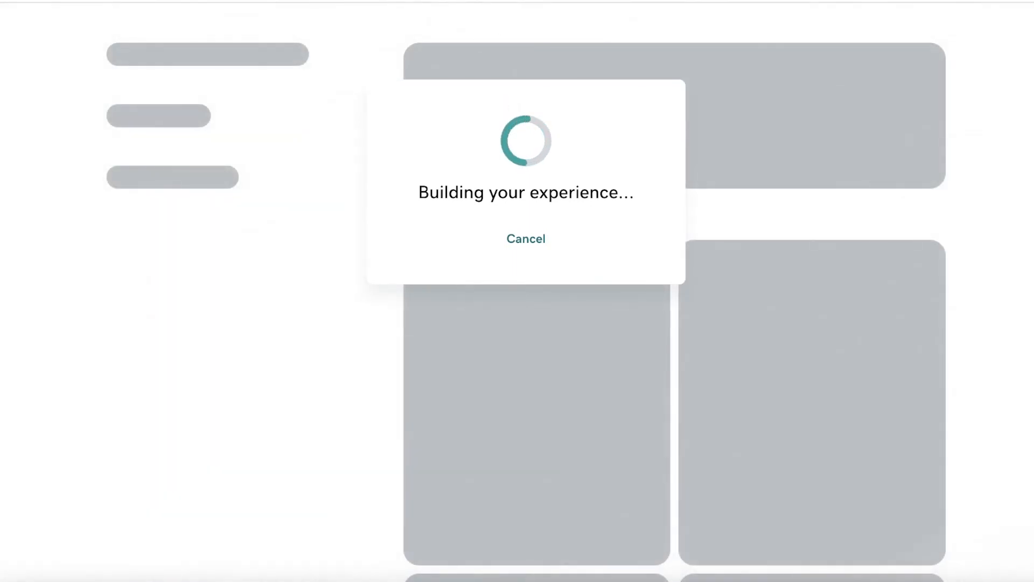
pyautogui.scroll(-2, 540, 139)
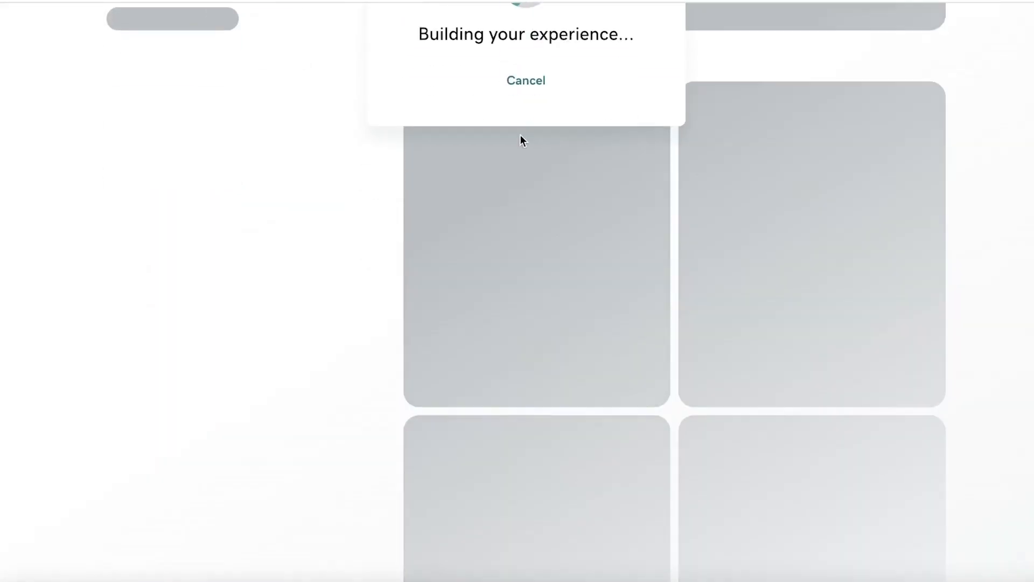
pyautogui.scroll(2, 660, 114)
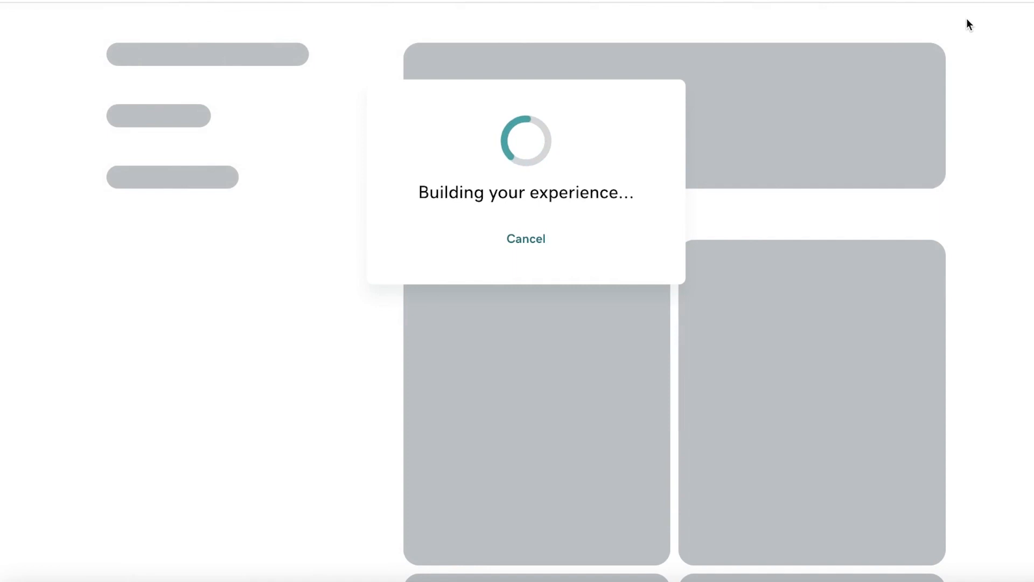
pyautogui.scroll(-5, 619, 146)
pyautogui.scroll(5, 548, 192)
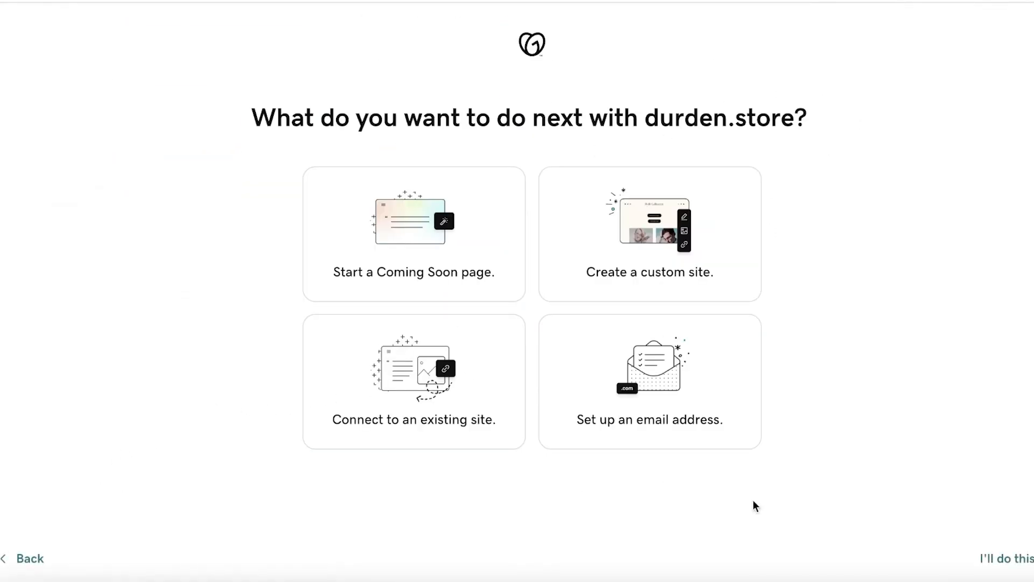
pyautogui.click(1009, 563)
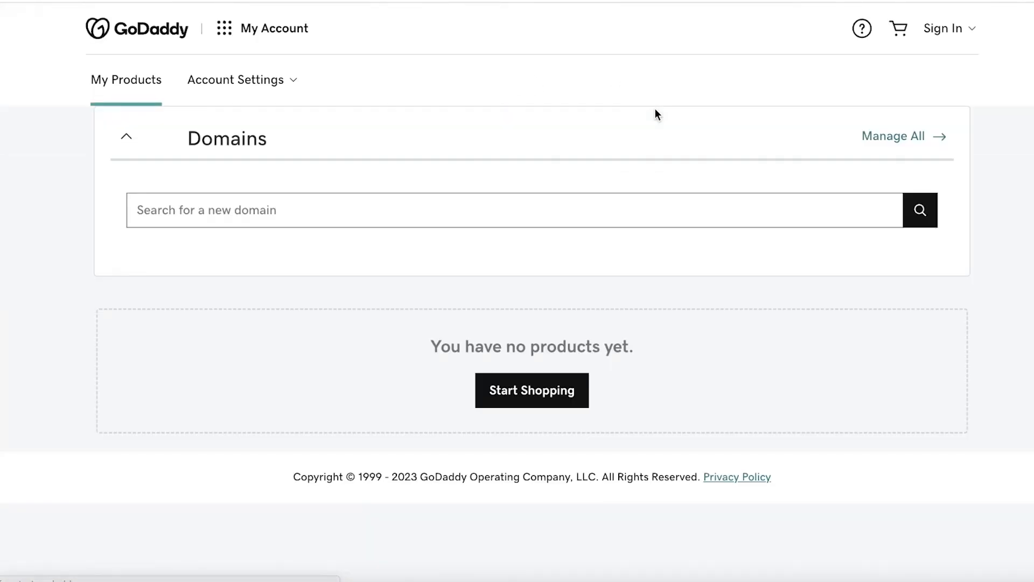
# Open the domain portfolio from the GoDaddy account page and dismiss the tour offer
pyautogui.click(231, 82)
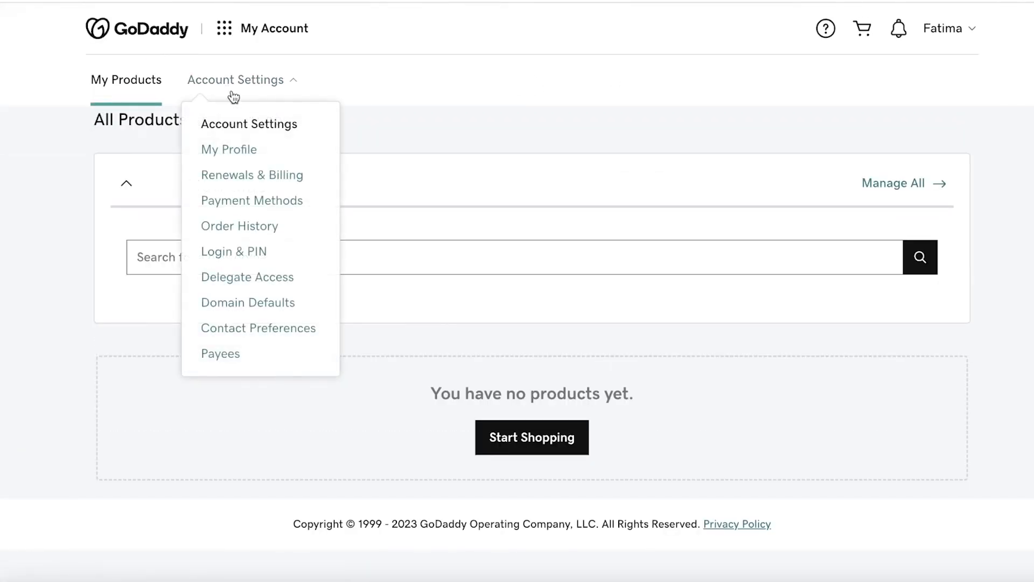
pyautogui.click(234, 36)
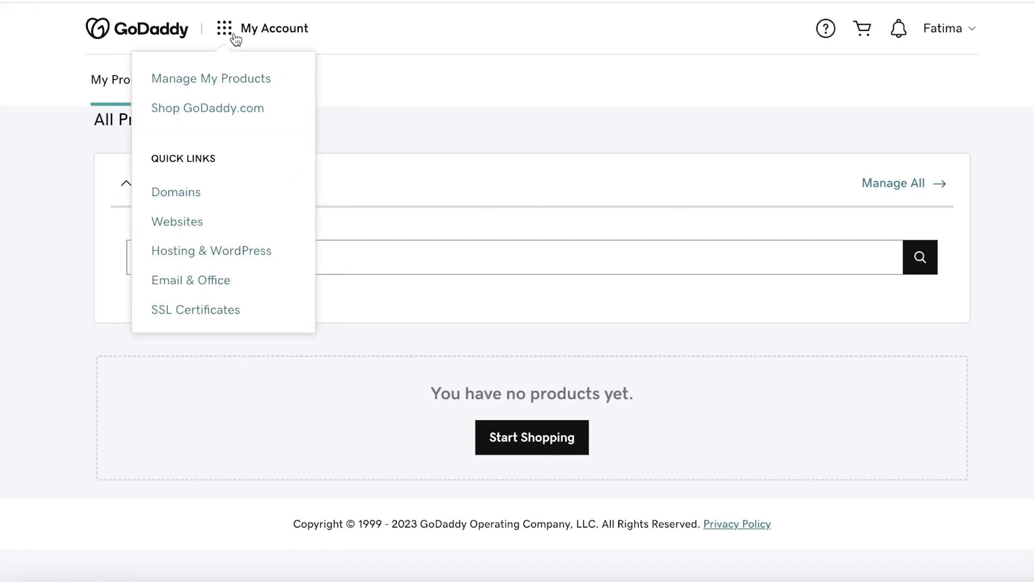
pyautogui.click(168, 205)
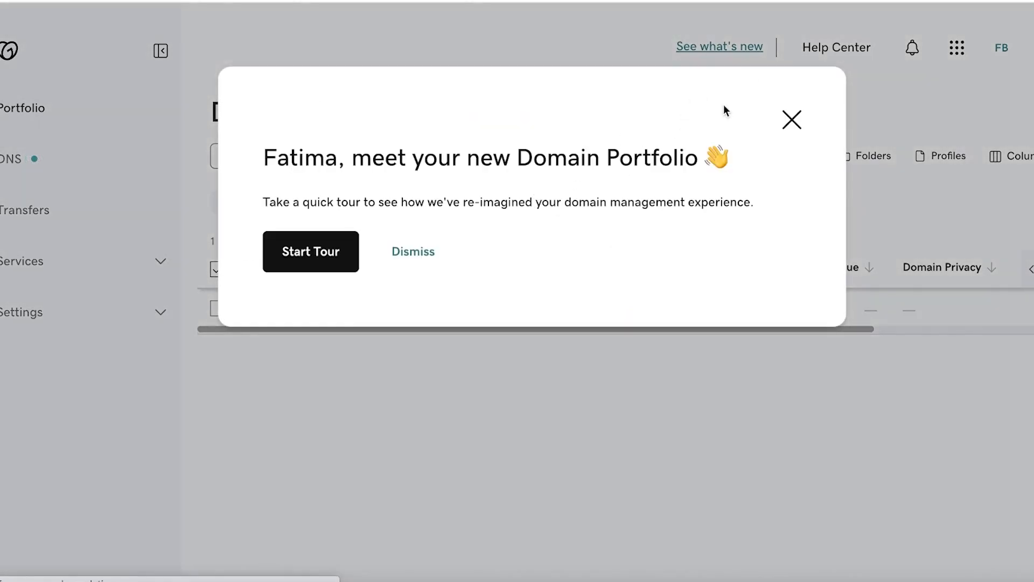
pyautogui.click(792, 120)
pyautogui.scroll(-1, 405, 296)
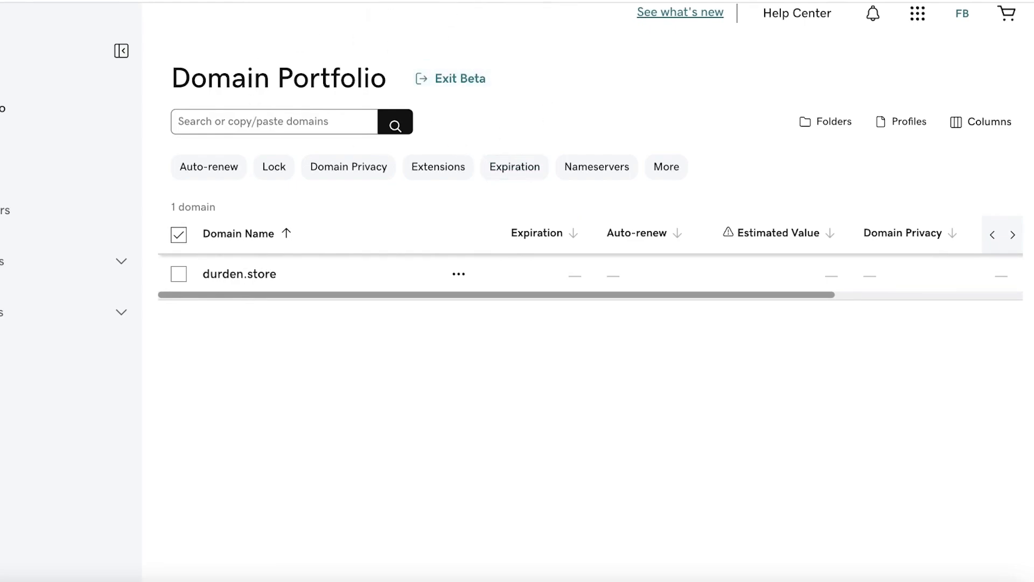
# Switch to the Shopify admin and open the Domains settings of the Durden Clothing store
pyautogui.click(429, 1)
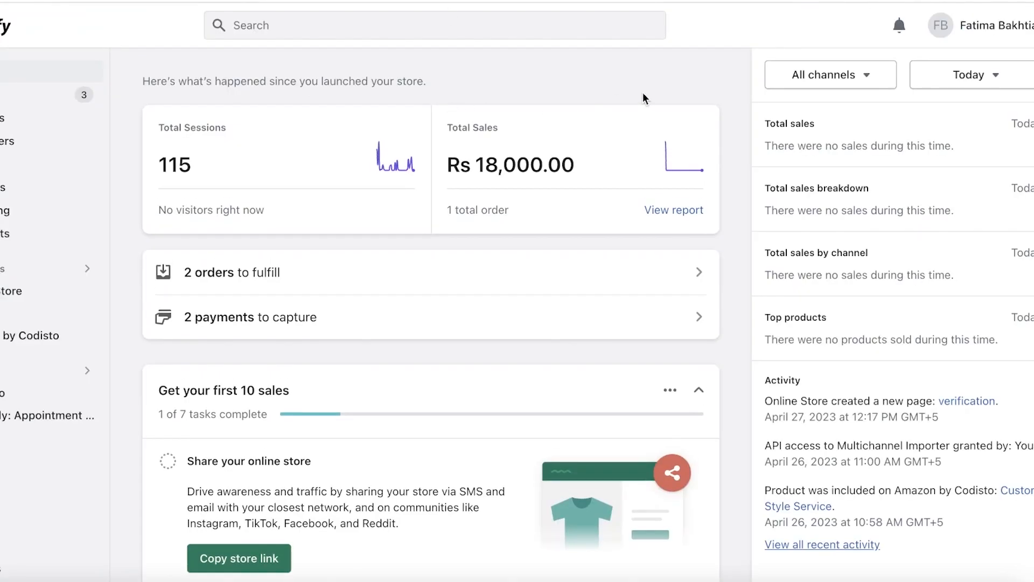
pyautogui.click(302, 1)
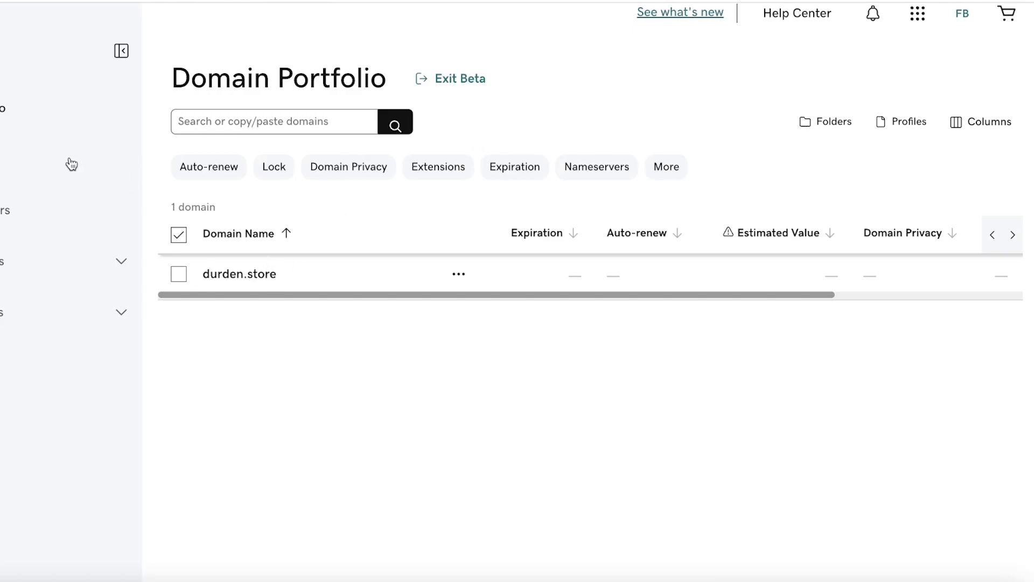
pyautogui.click(302, 1)
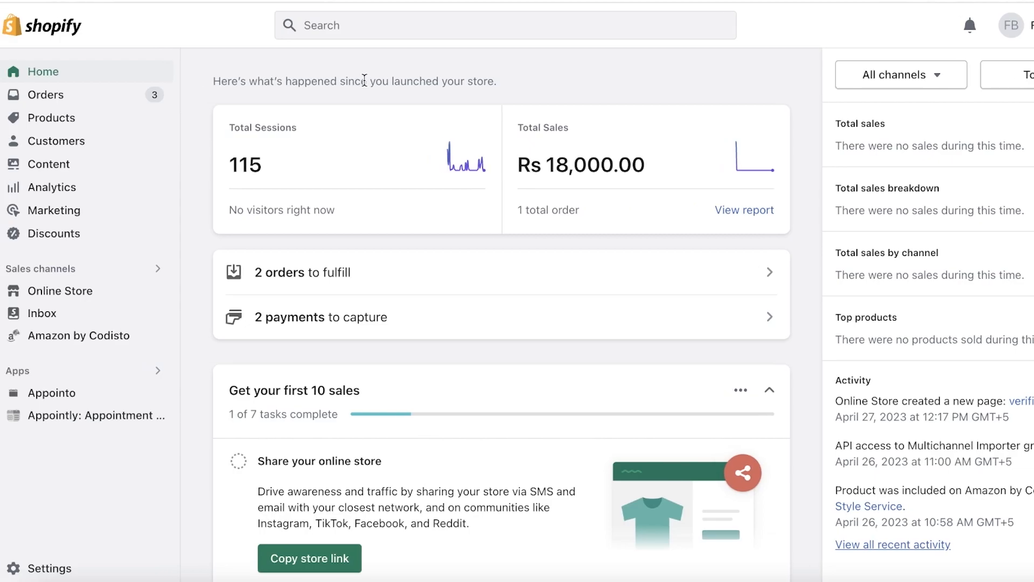
pyautogui.click(36, 566)
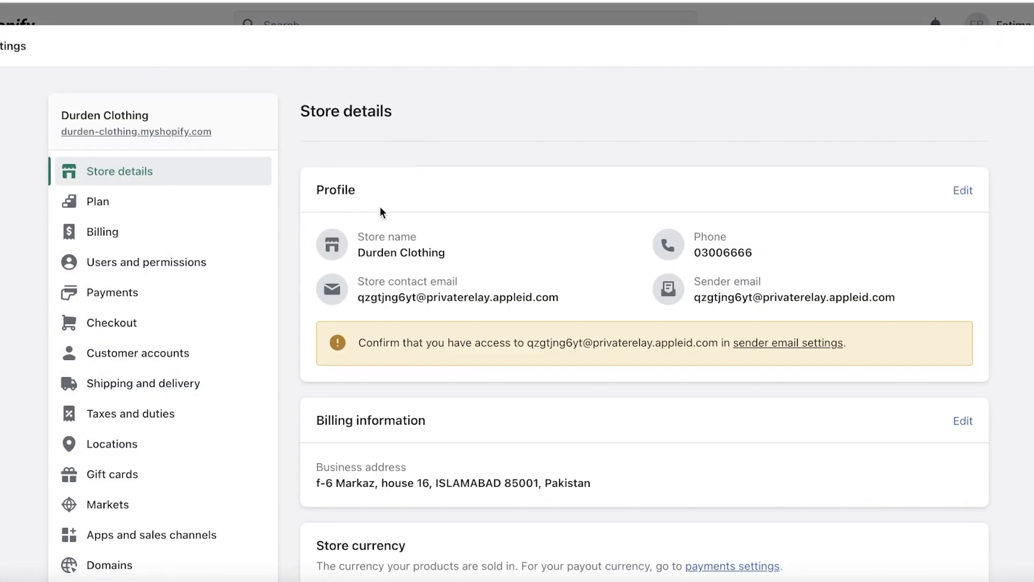
pyautogui.scroll(-2, 172, 299)
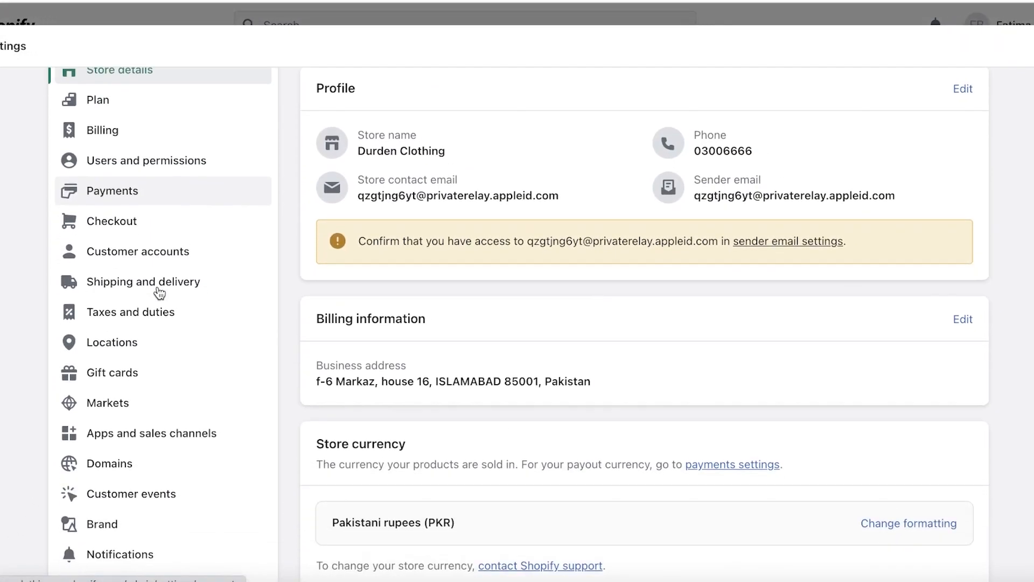
pyautogui.scroll(-2, 159, 293)
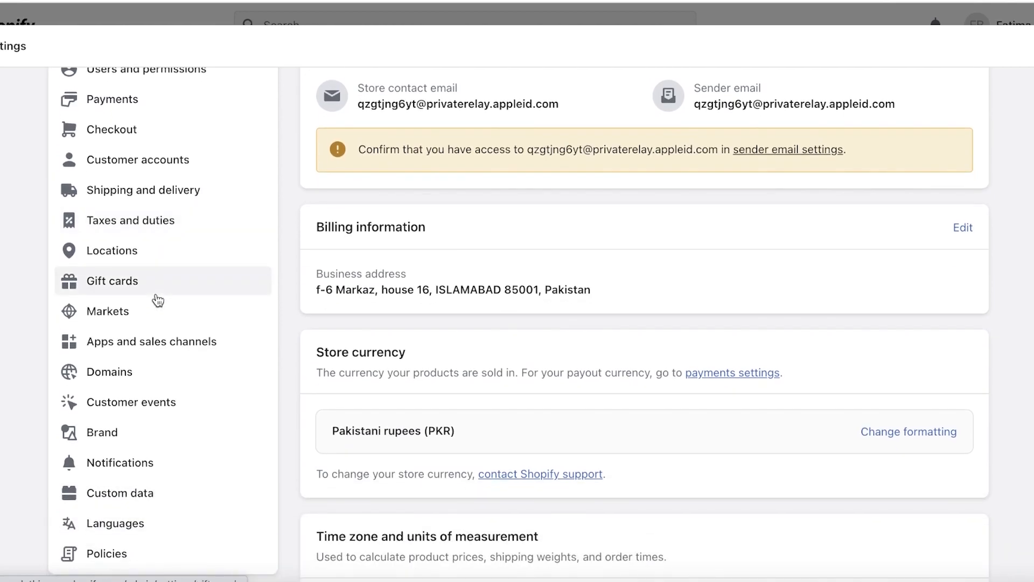
pyautogui.scroll(1, 158, 300)
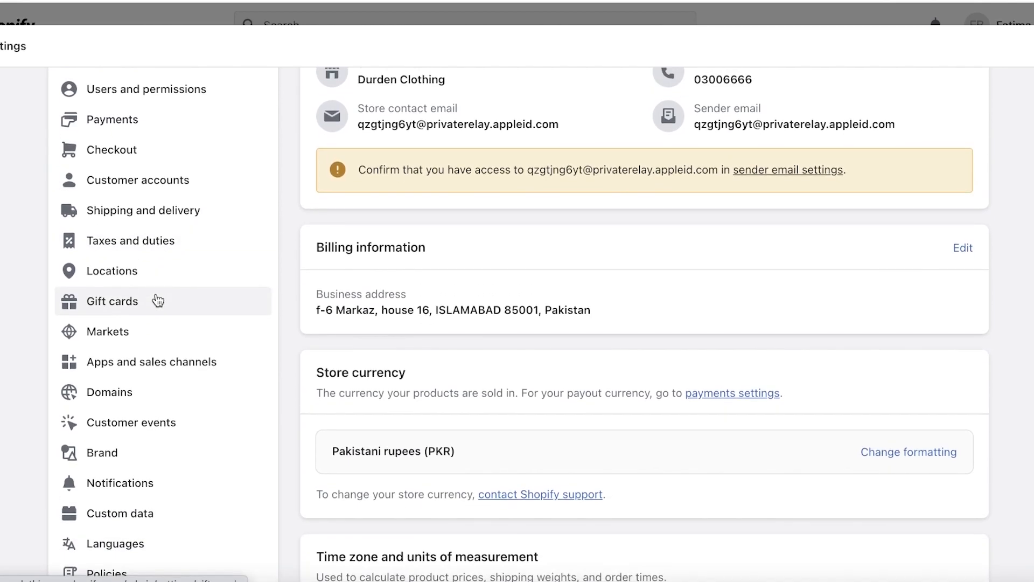
pyautogui.scroll(-3, 156, 469)
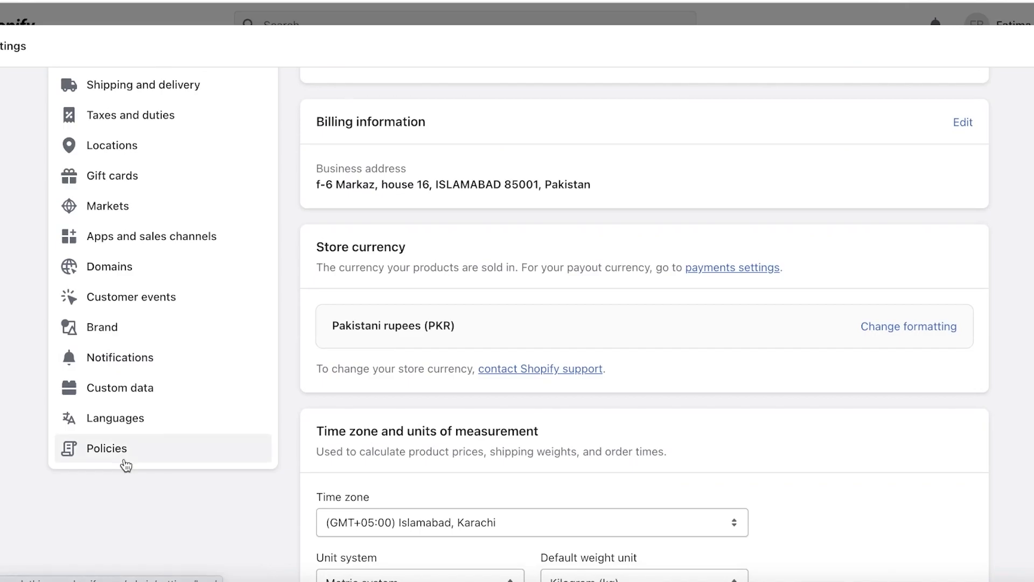
pyautogui.scroll(1, 129, 431)
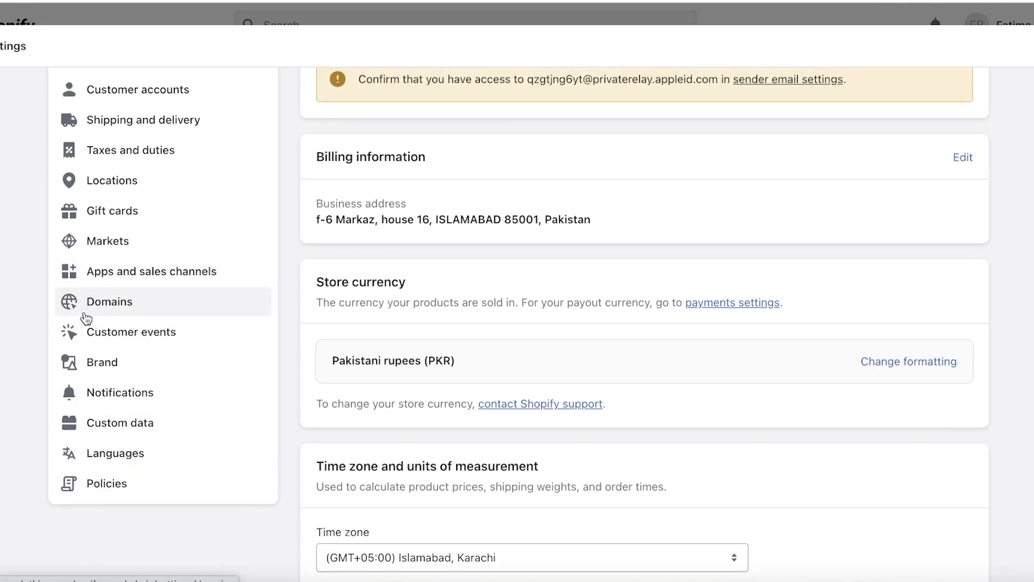
pyautogui.click(104, 306)
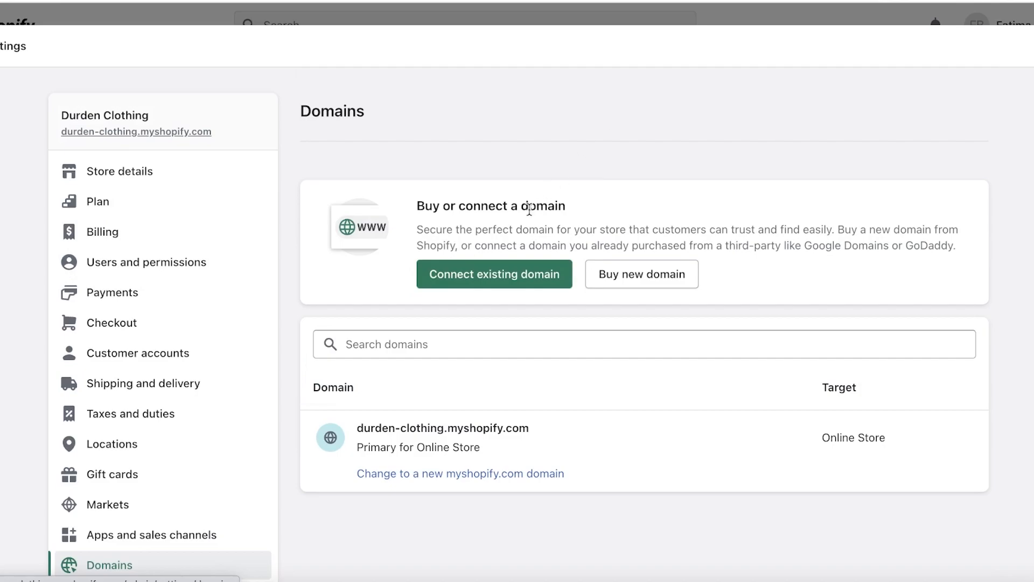
# Start connecting the existing domain durden.store to the Durden Clothing store
pyautogui.click(481, 276)
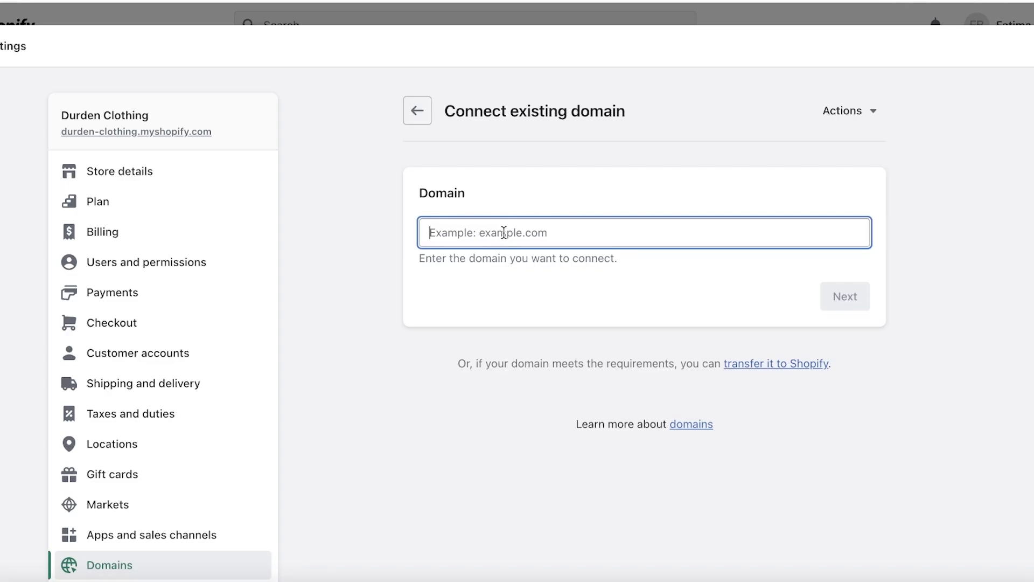
pyautogui.write('durden.store')
pyautogui.click(845, 296)
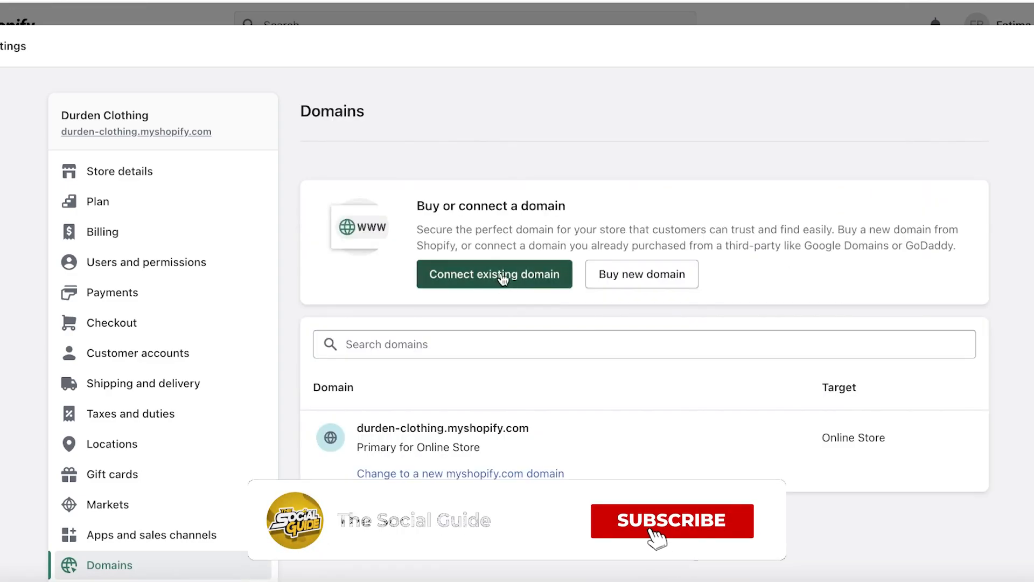
pyautogui.click(501, 271)
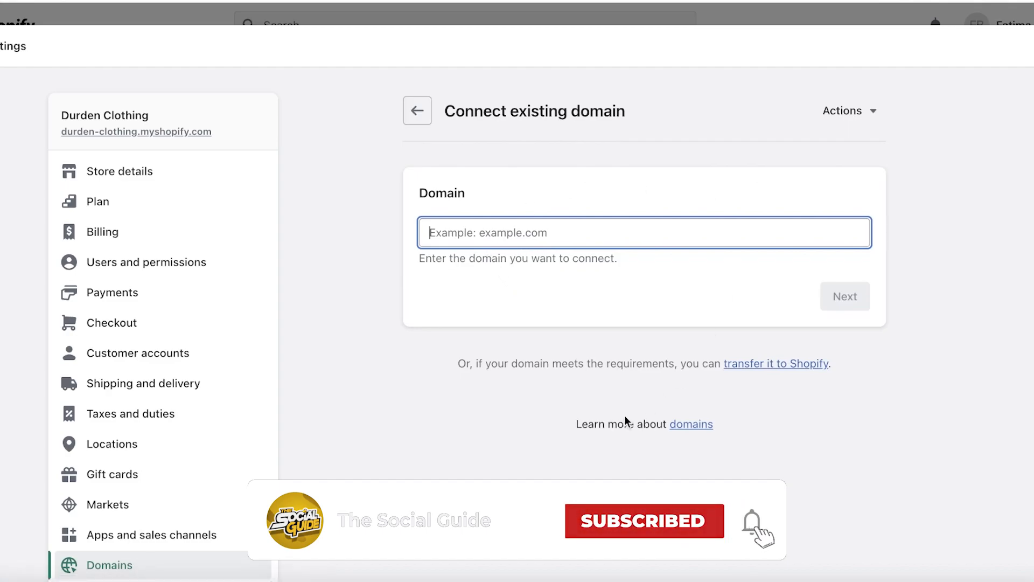
pyautogui.click(776, 364)
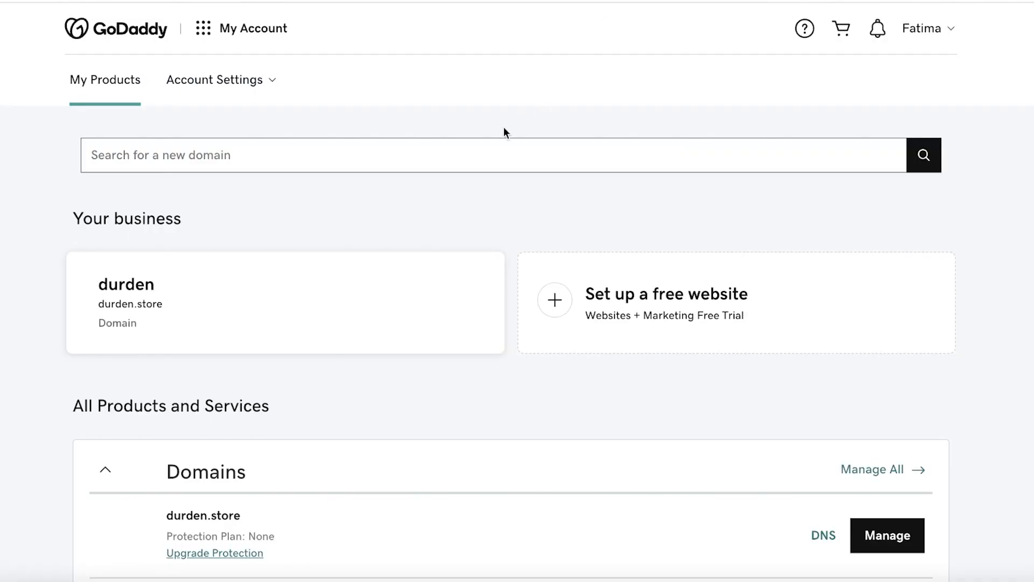
# Return to the Shopify admin, reopen the store's Domains settings and look at the form for connecting an existing domain
pyautogui.scroll(-4, 480, 162)
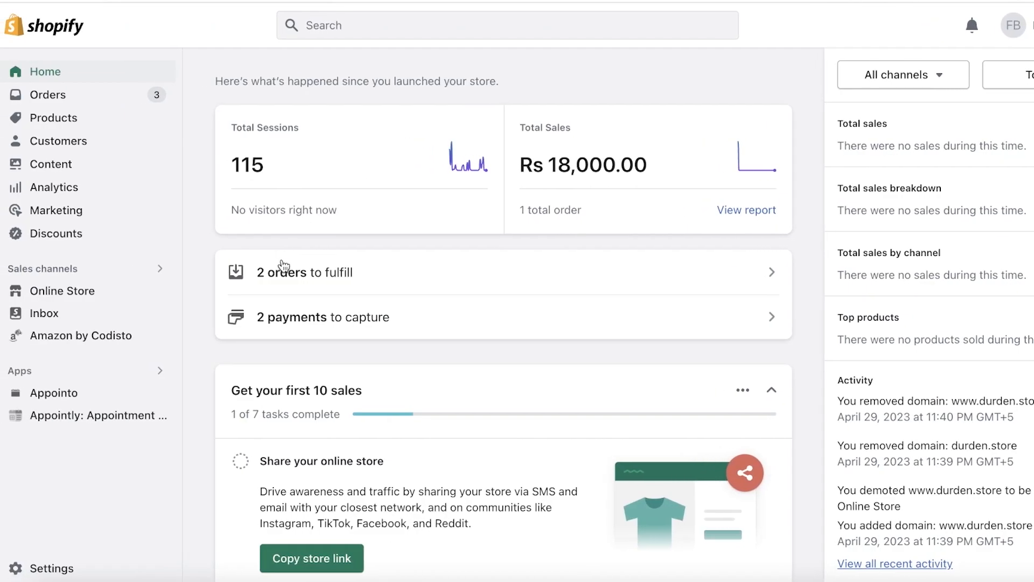
pyautogui.click(37, 562)
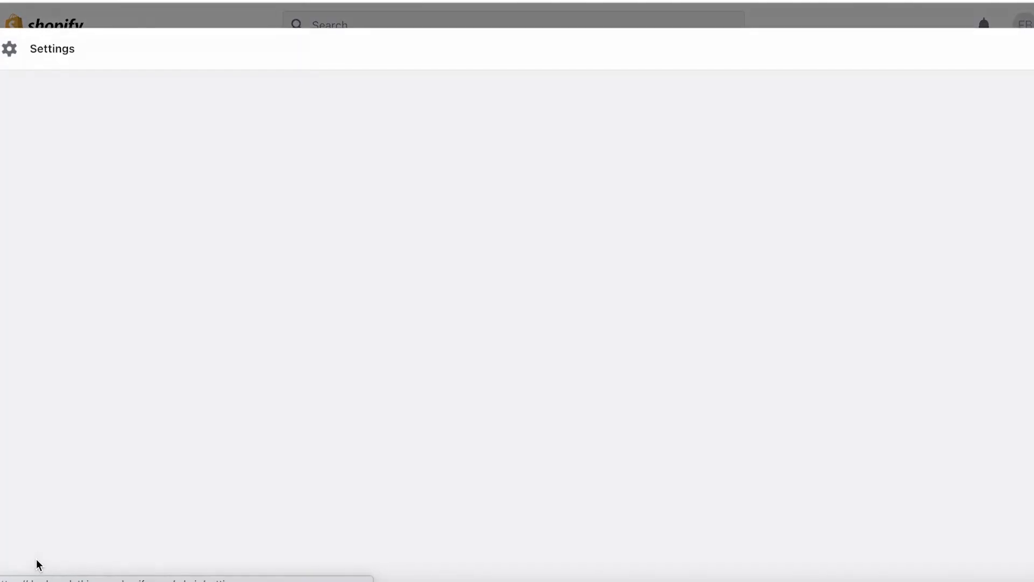
pyautogui.scroll(-2, 108, 523)
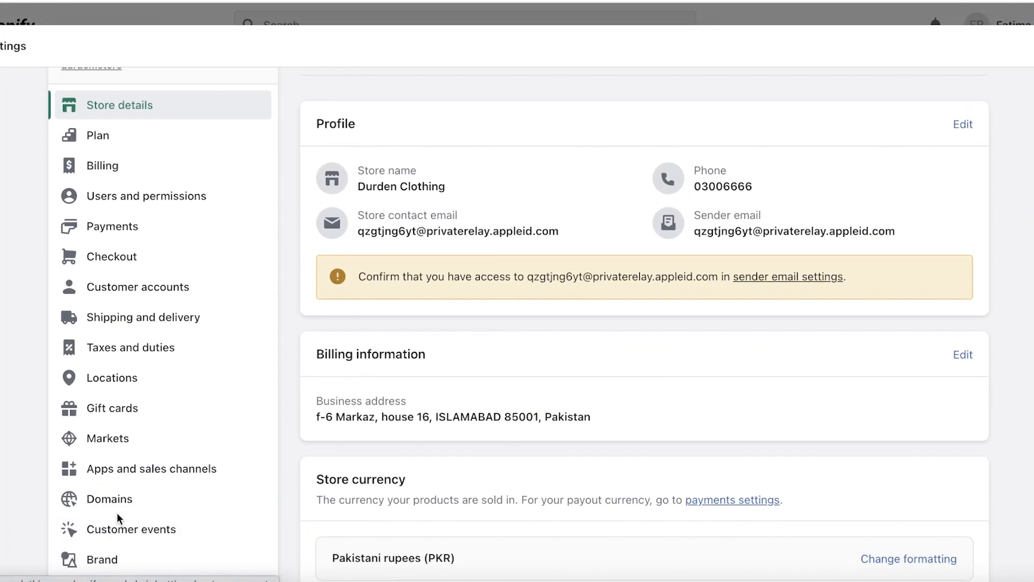
pyautogui.click(120, 515)
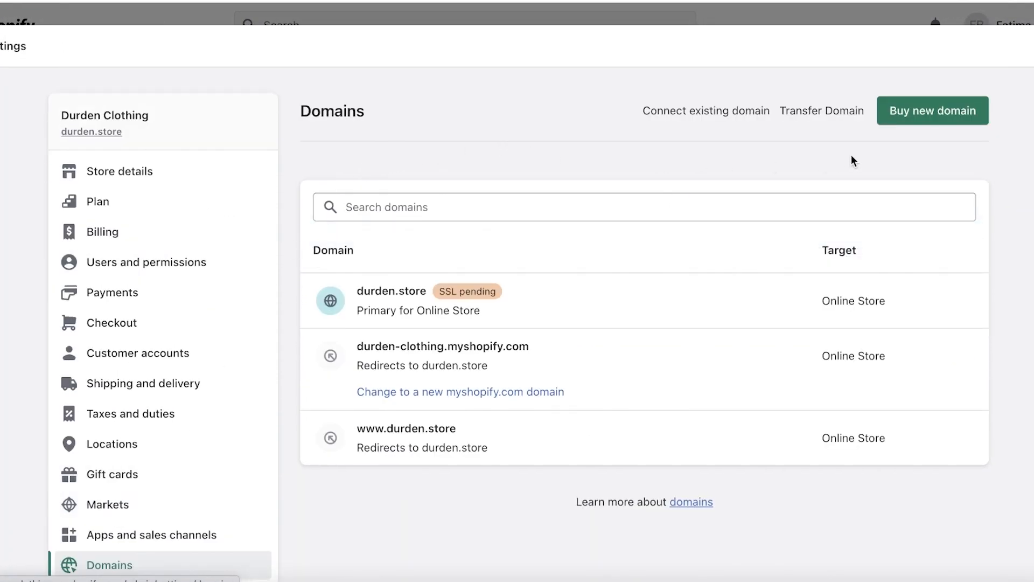
pyautogui.click(677, 112)
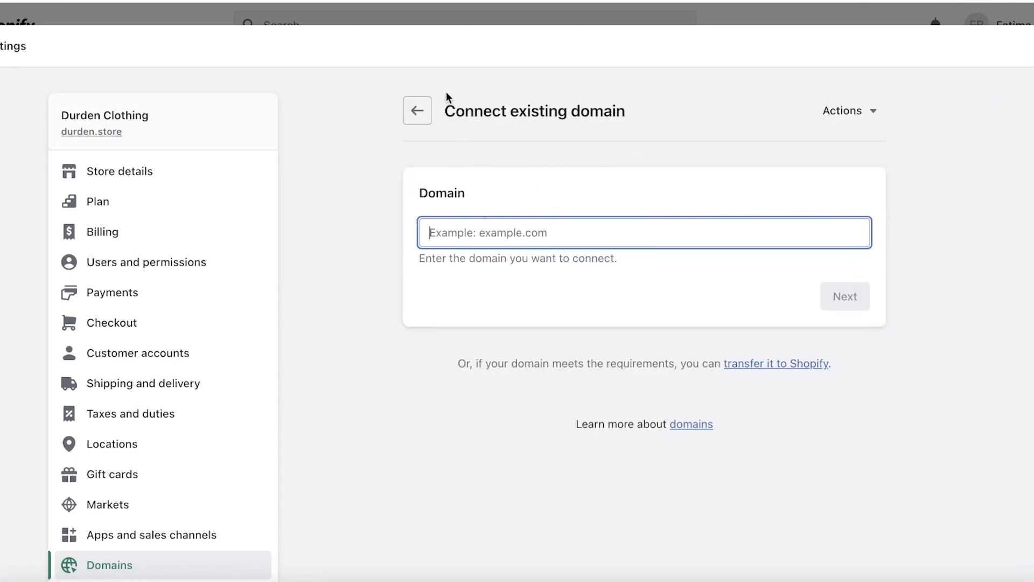
pyautogui.click(415, 110)
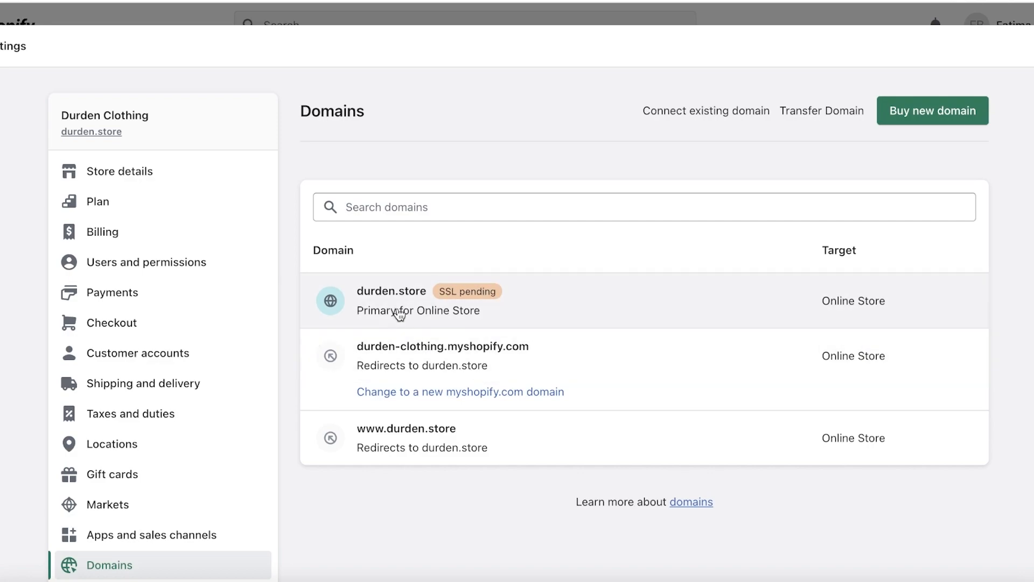
# Open the durden.store domain details, review the available domain types without changing the current one, and return to the domain list
pyautogui.click(403, 306)
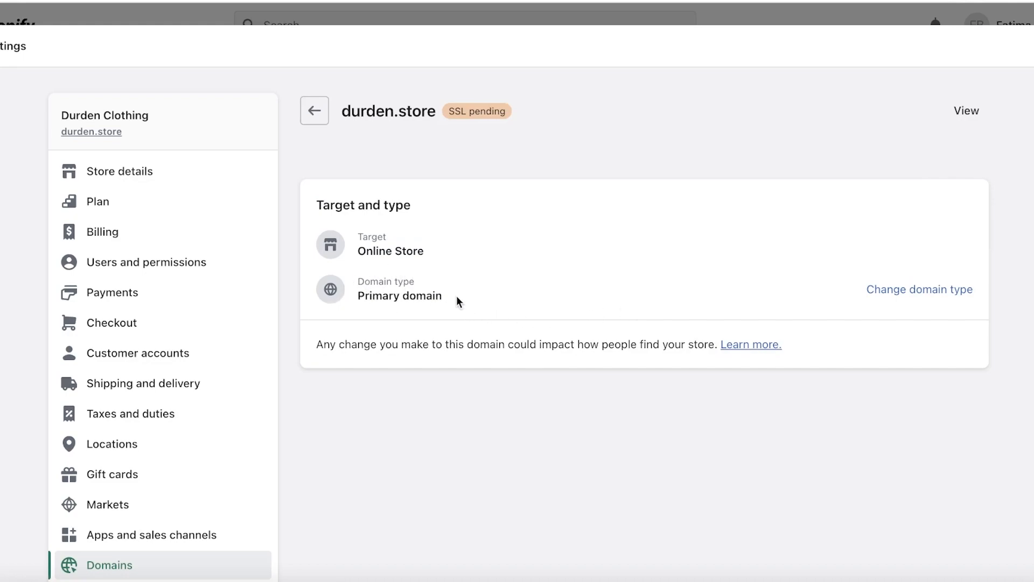
pyautogui.click(321, 125)
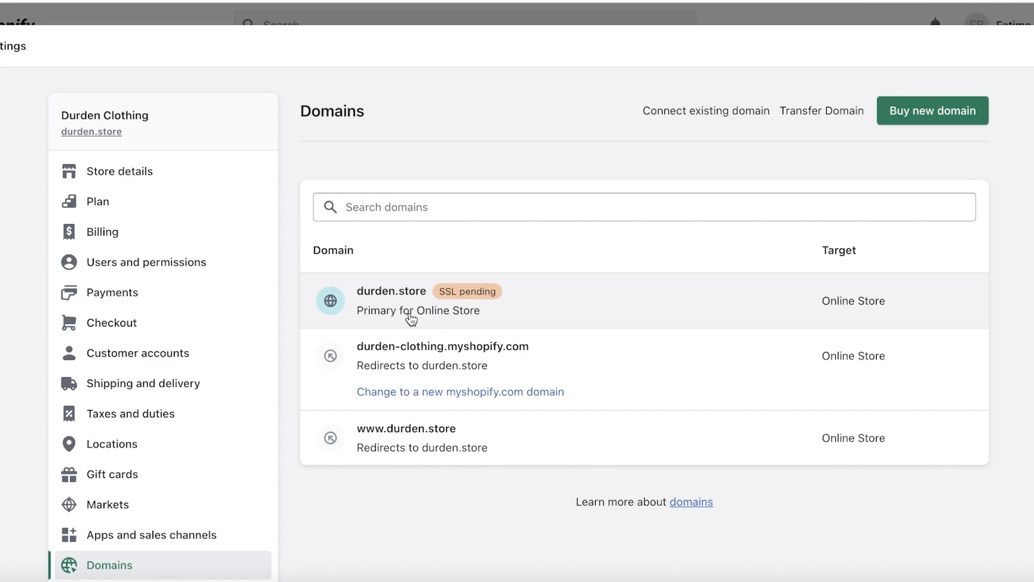
pyautogui.click(411, 319)
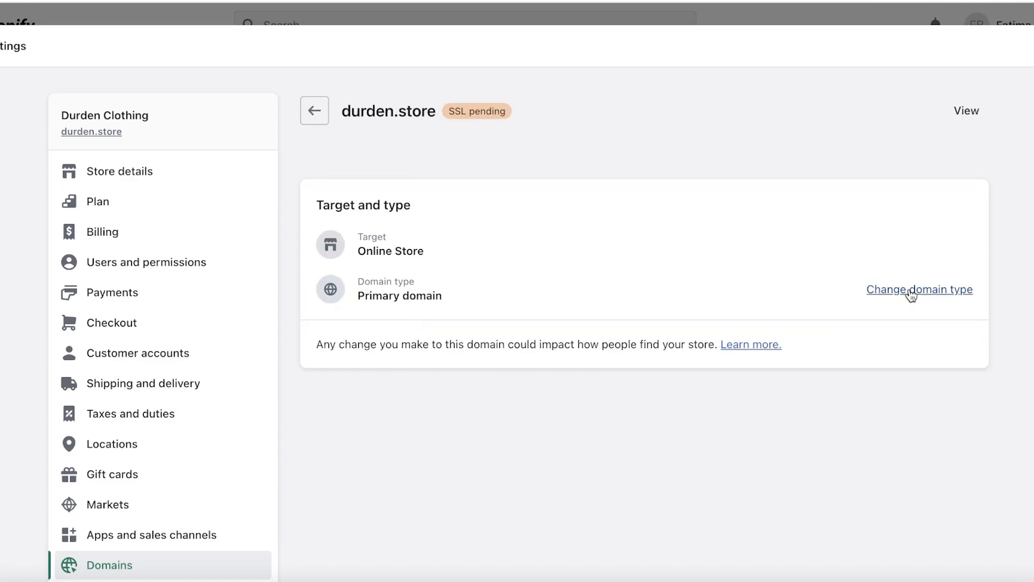
pyautogui.click(911, 292)
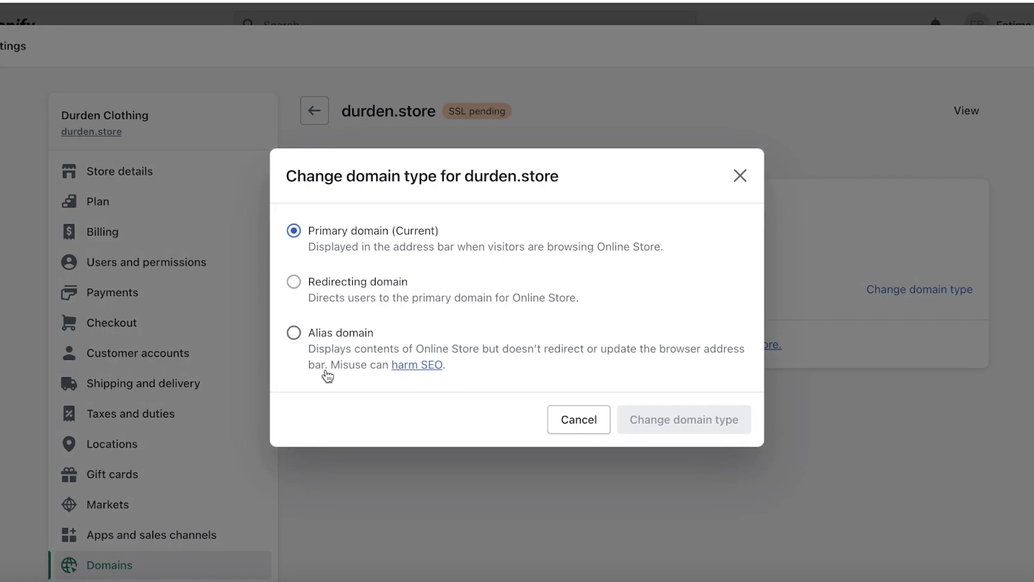
pyautogui.click(602, 426)
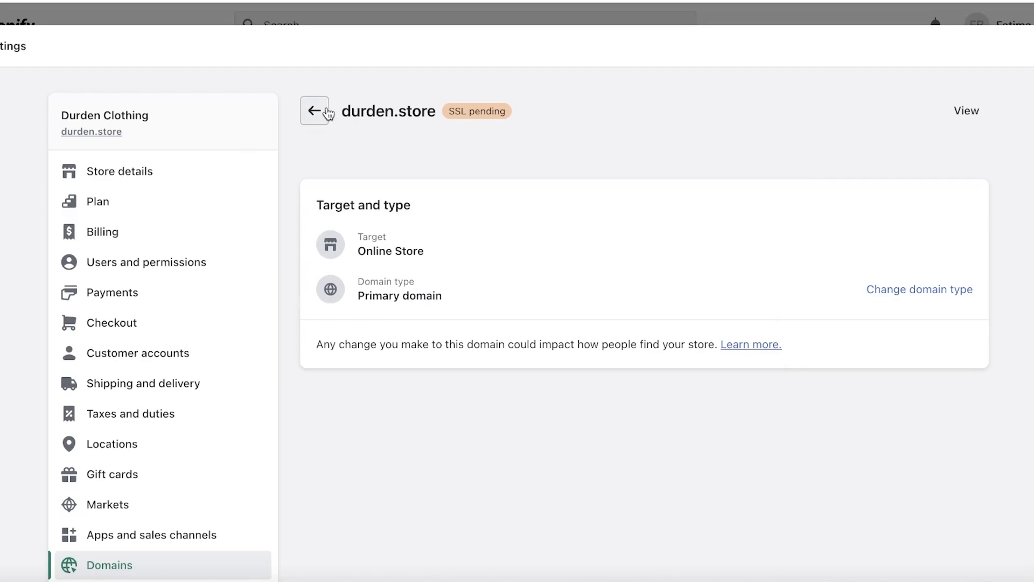
pyautogui.click(327, 110)
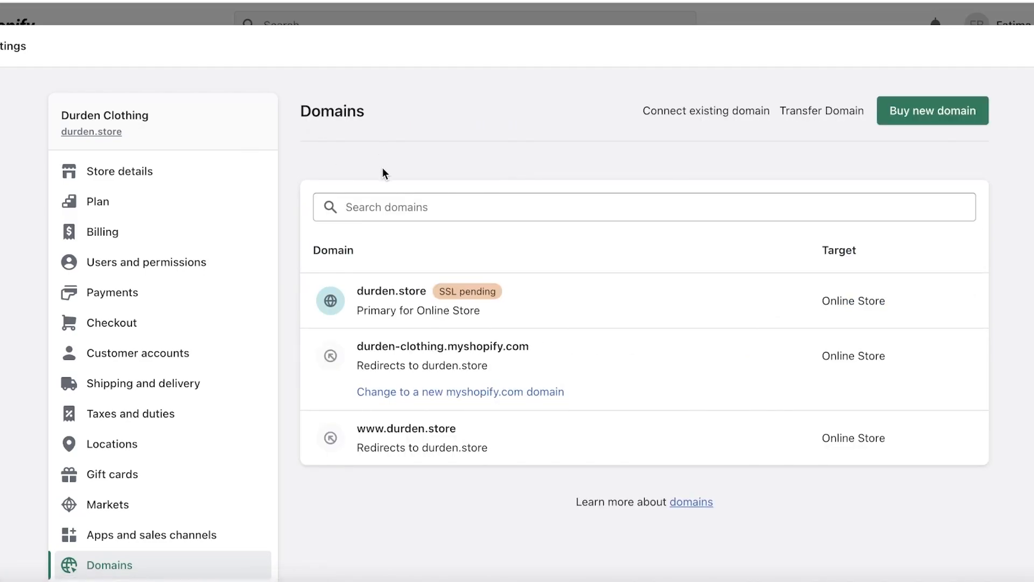
# Switch to the GoDaddy account's product page and dismiss the feedback survey
pyautogui.scroll(-1, 450, 156)
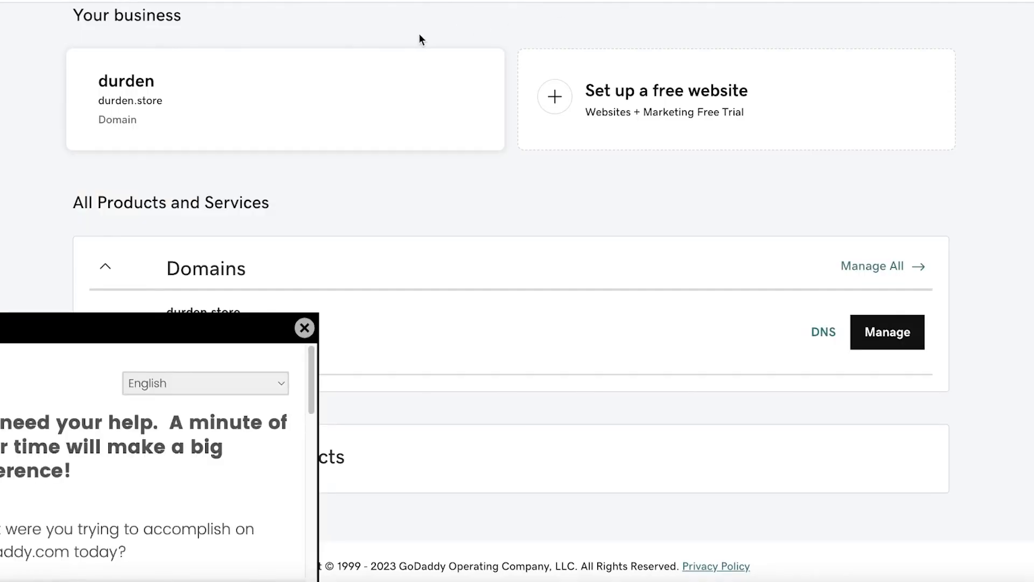
pyautogui.scroll(4, 321, 249)
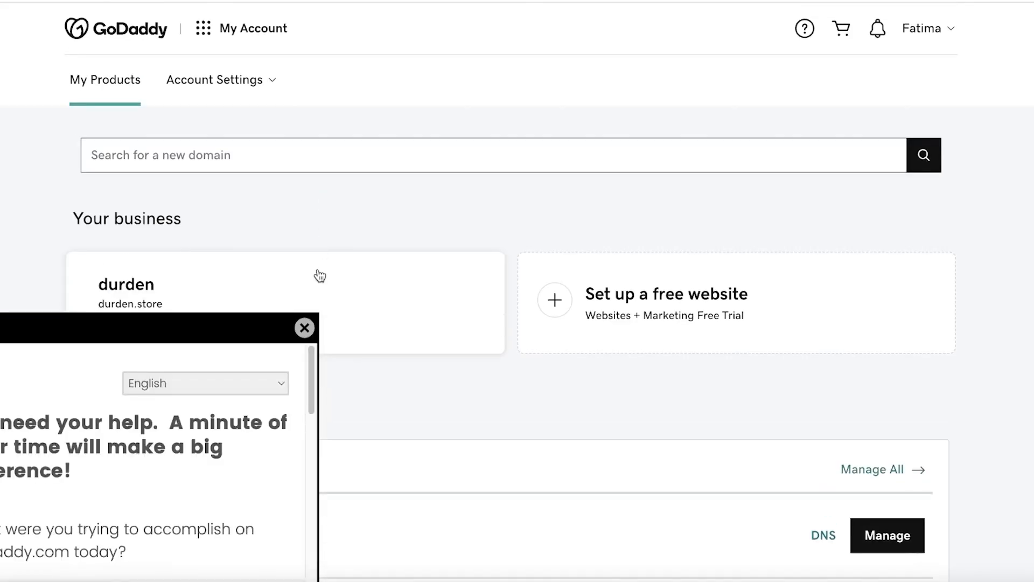
pyautogui.click(305, 328)
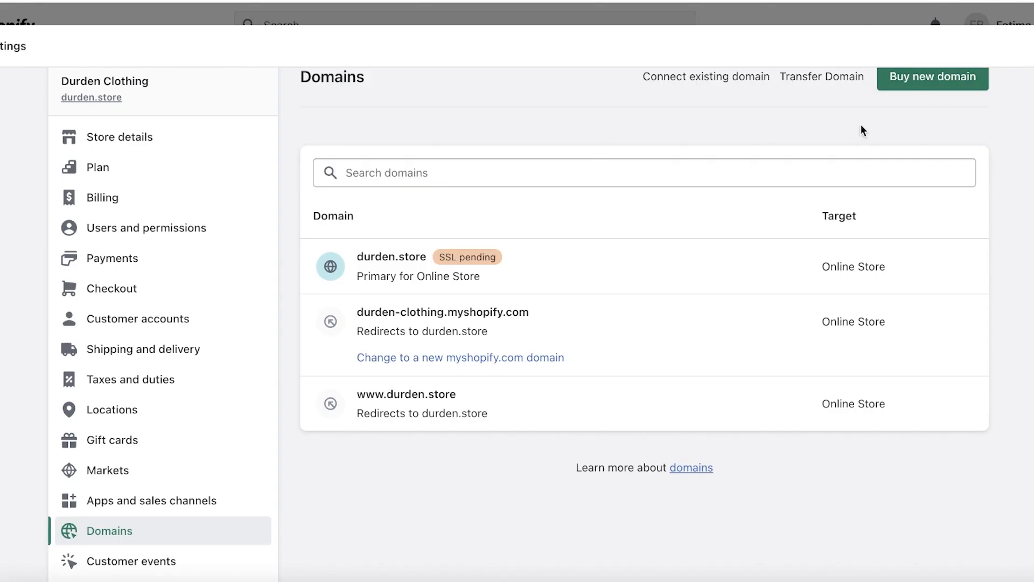
pyautogui.scroll(1, 759, 177)
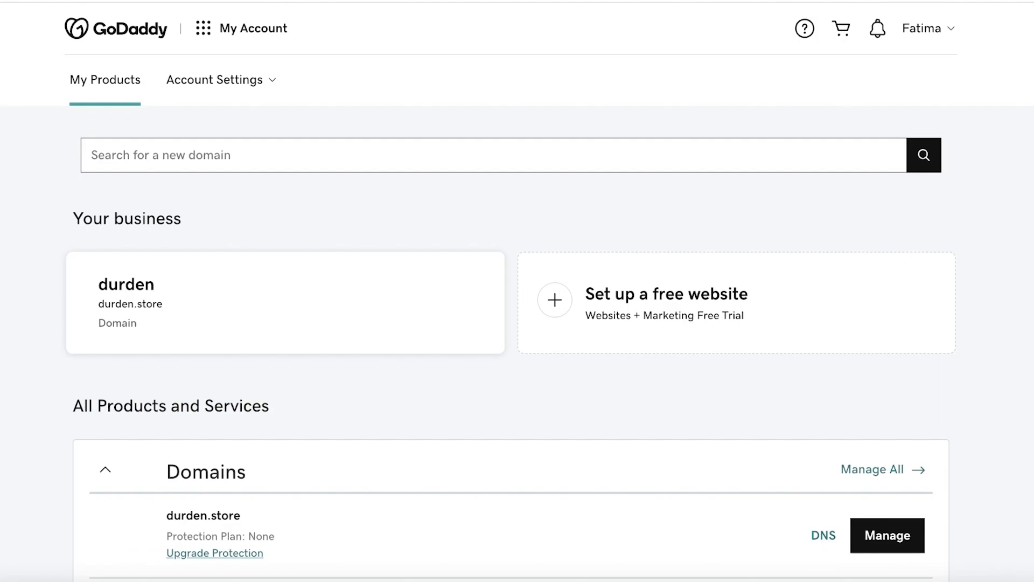
# Open GoDaddy's DNS management for durden.store and look through its DNS records and nameservers sections
pyautogui.click(114, 31)
pyautogui.scroll(-3, 201, 360)
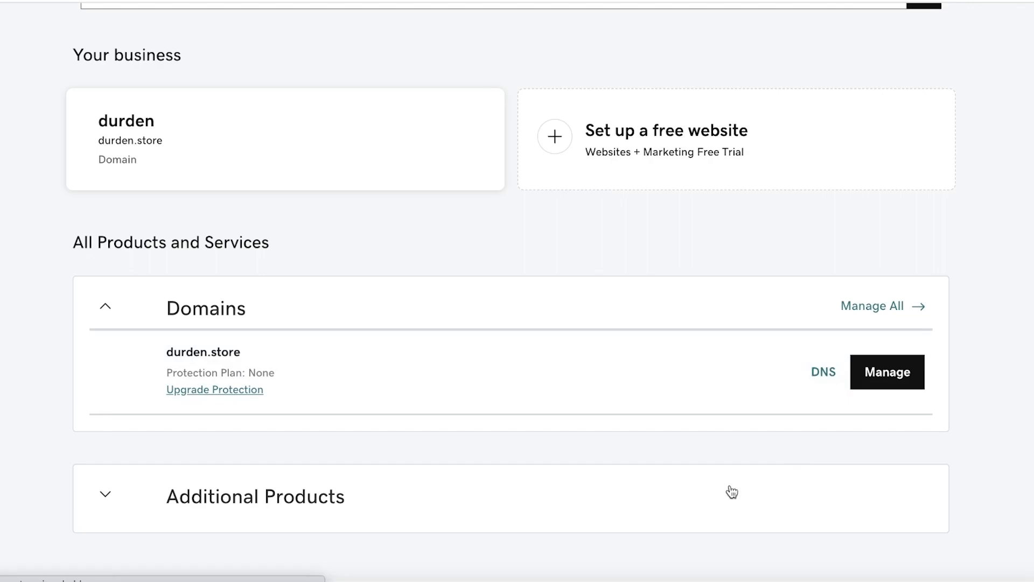
pyautogui.scroll(-3, 173, 156)
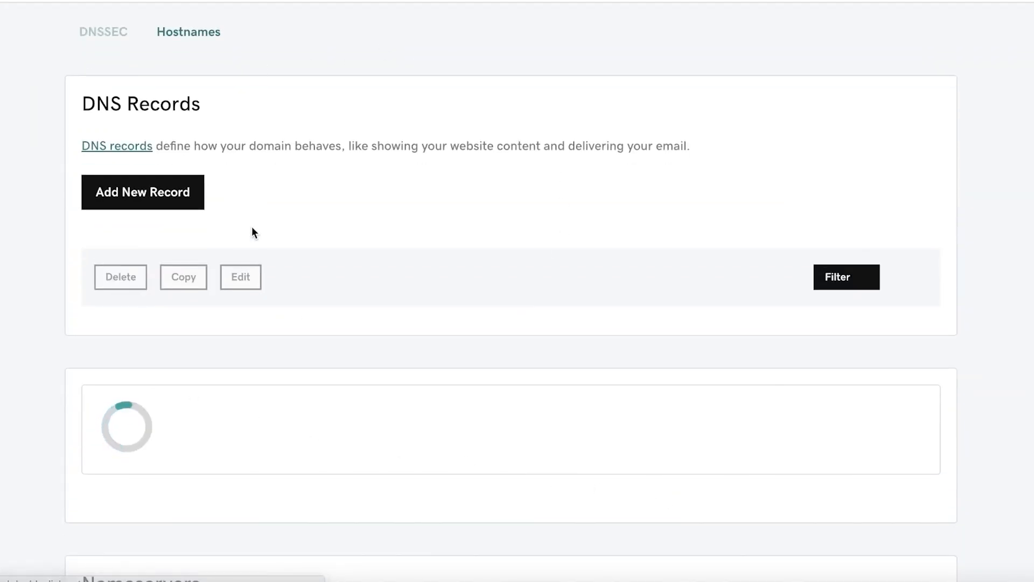
pyautogui.scroll(-3, 411, 187)
pyautogui.scroll(2, 407, 202)
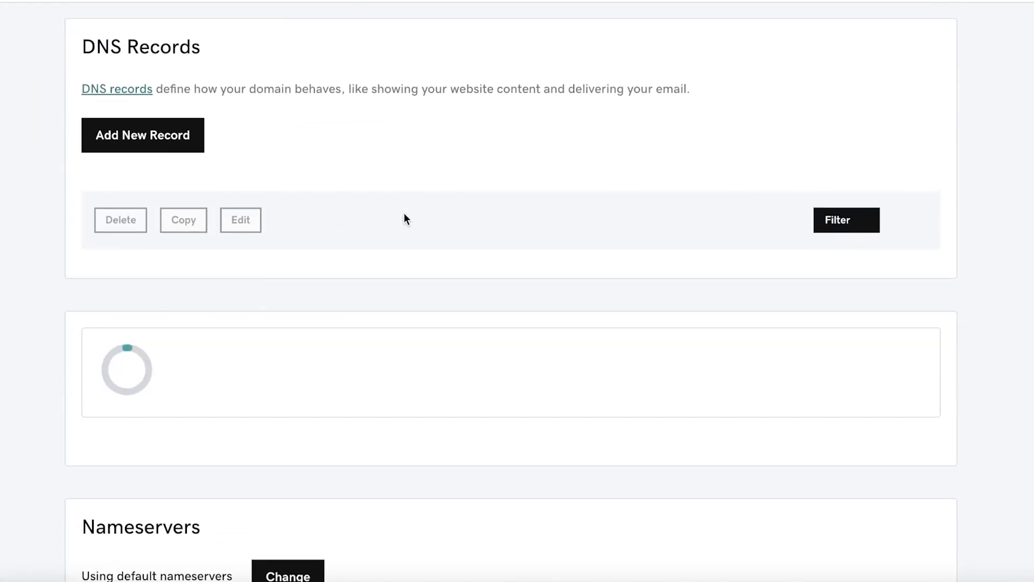
pyautogui.scroll(4, 405, 217)
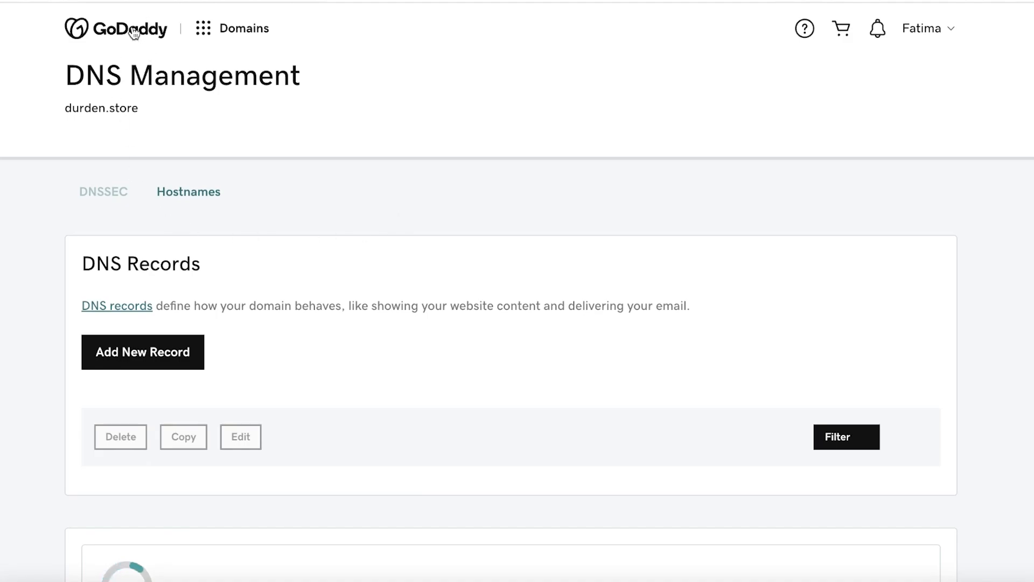
pyautogui.scroll(-4, 135, 54)
pyautogui.scroll(3, 139, 81)
pyautogui.scroll(1, 130, 28)
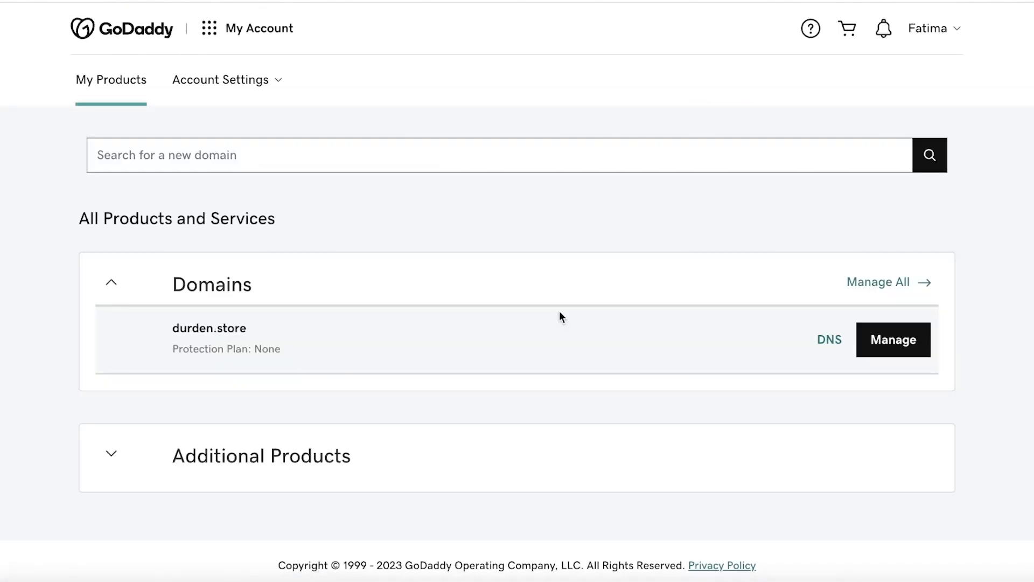
# Open the durden.store business dashboard from the GoDaddy products page and look through its contents
pyautogui.scroll(-1, 574, 317)
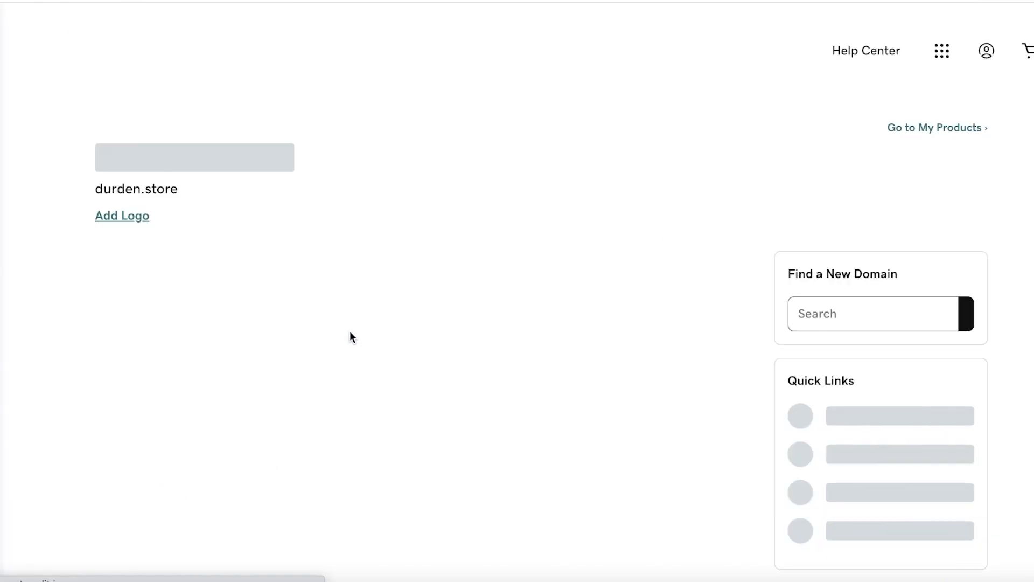
pyautogui.moveTo(3, 323)
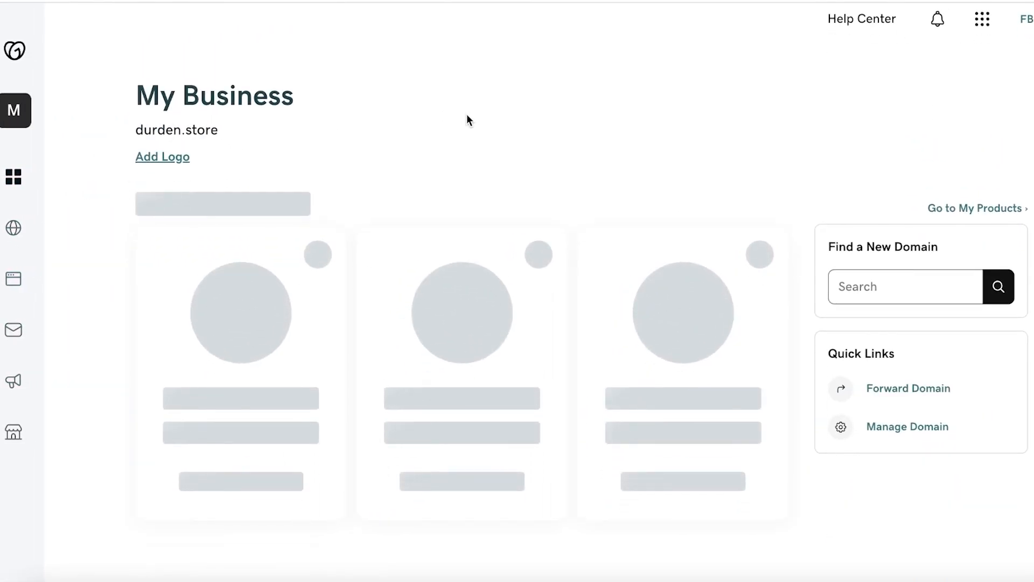
pyautogui.scroll(-7, 472, 122)
pyautogui.scroll(8, 474, 132)
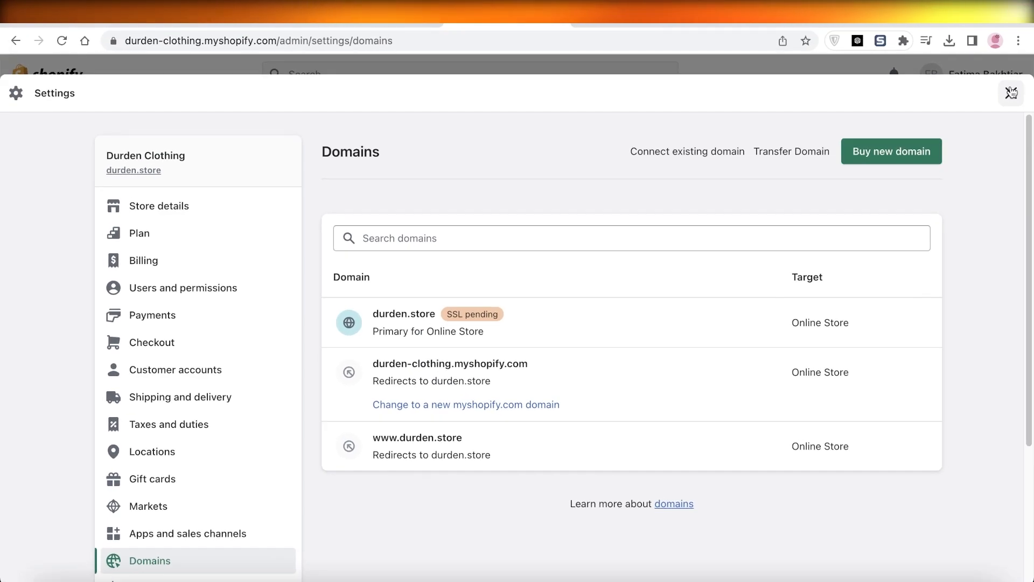
# Switch to the Shopify admin and close the store settings to return to the home page
pyautogui.click(1012, 92)
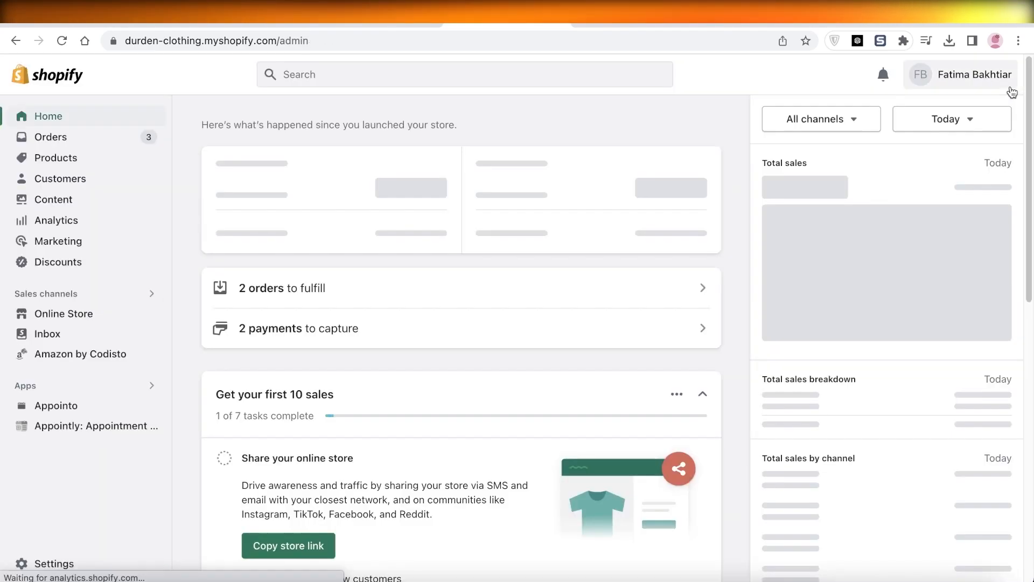